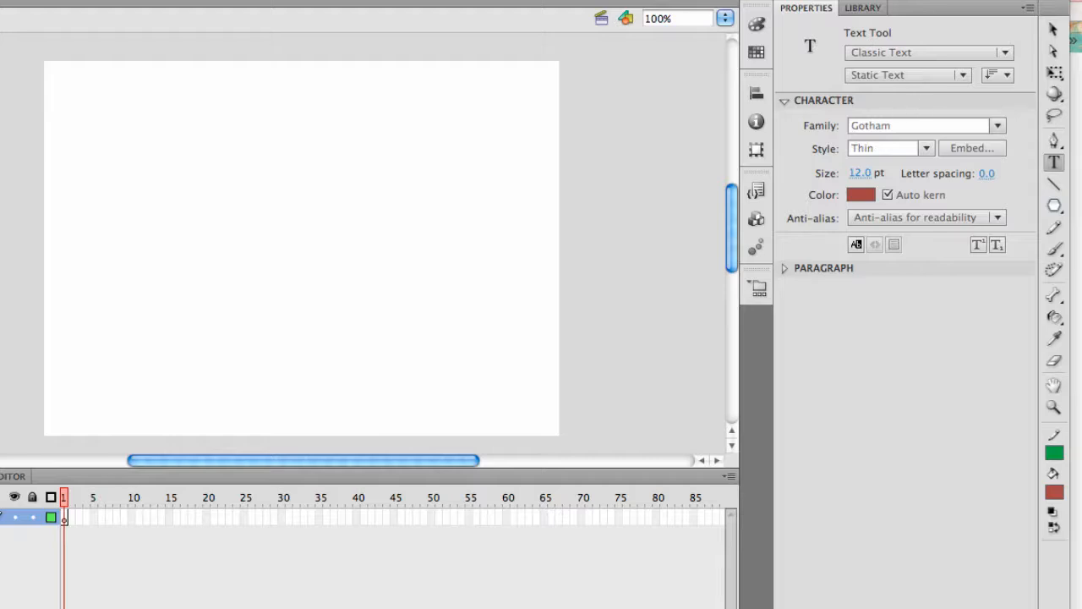
# - Set the Text tool's font family to Gill Sans
pyautogui.click(996, 127)
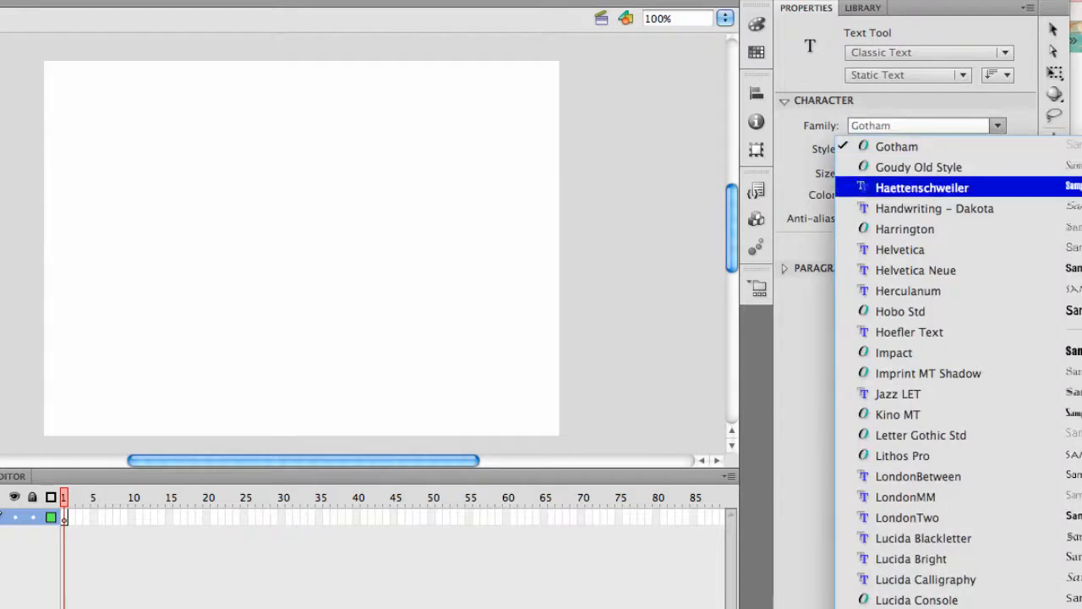
pyautogui.scroll(10, 947, 372)
pyautogui.scroll(-8, 947, 372)
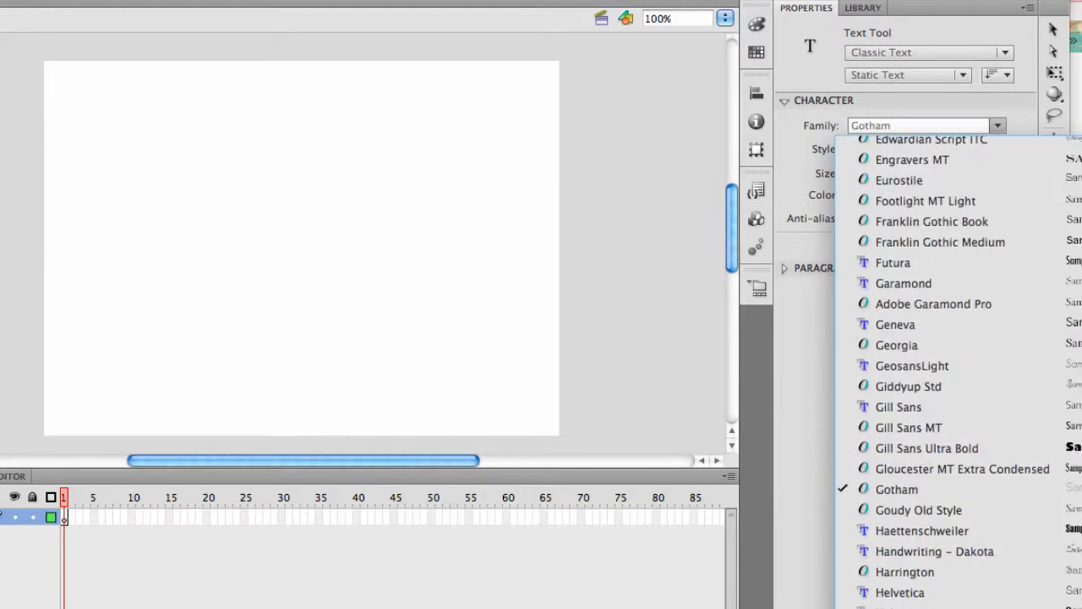
pyautogui.click(898, 406)
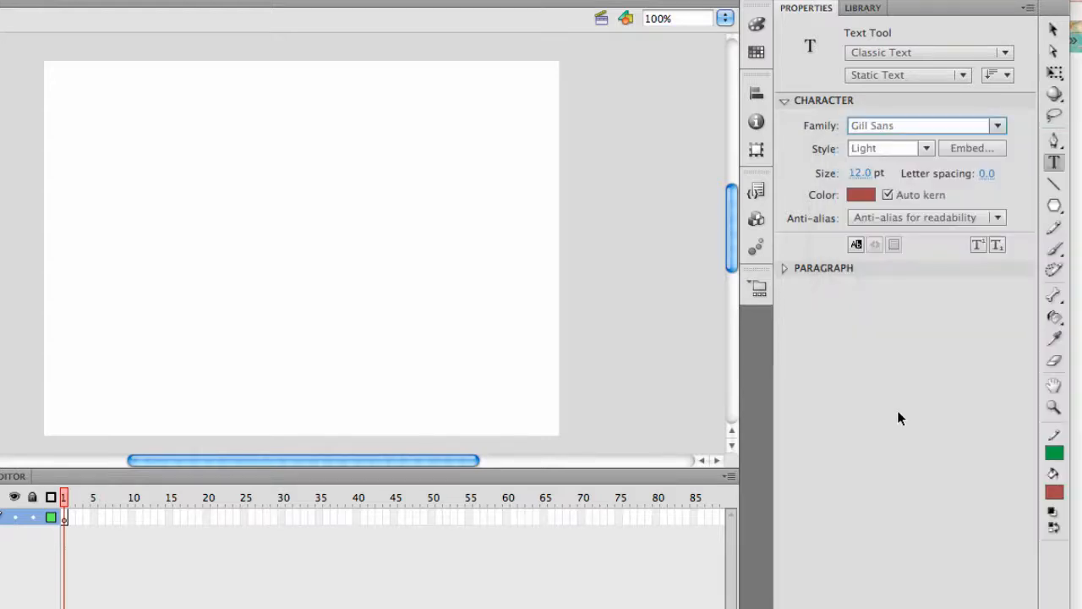
# - Place an auto-expanding text field in the upper middle of the stage reading "asdfadsfsadf afd"
pyautogui.click(215, 188)
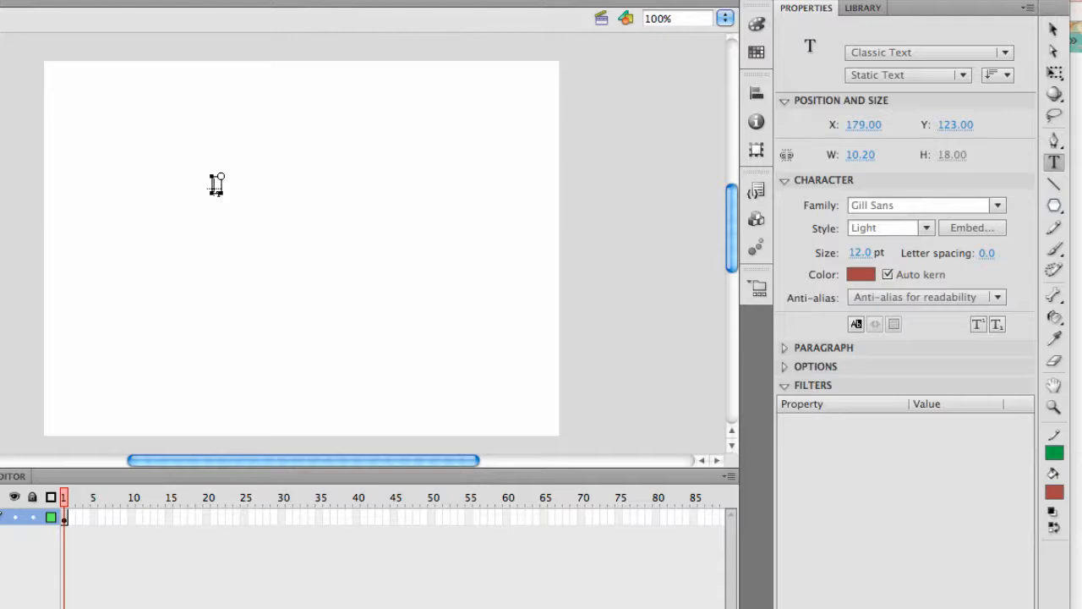
pyautogui.write('asdfadsfsadf afd')
pyautogui.click(377, 267)
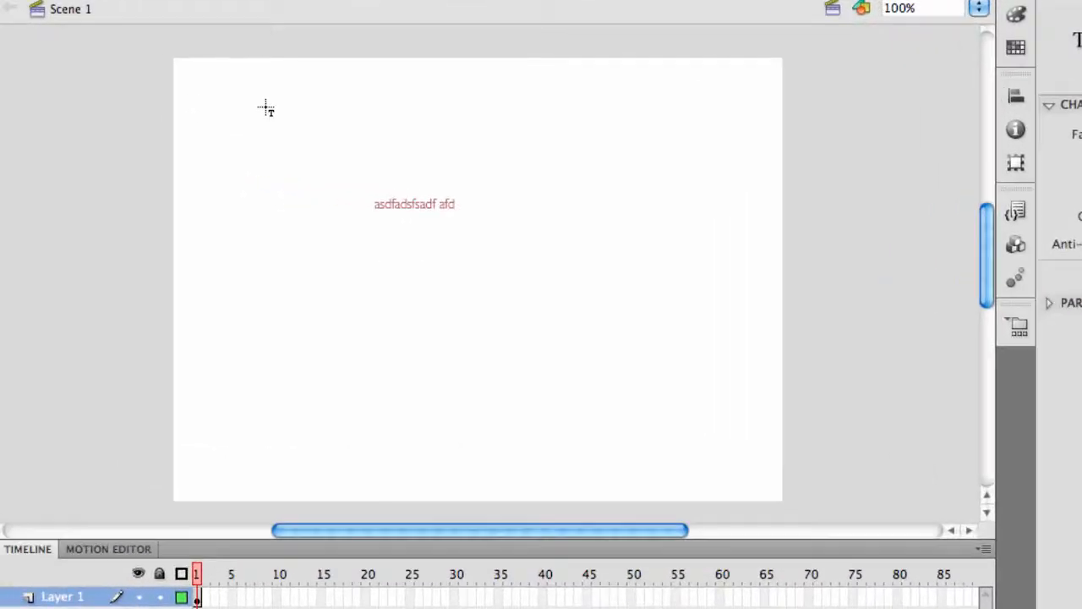
# - Draw a wide fixed-width text box across the upper part of the stage and enter "asdf"
pyautogui.moveTo(121, 103); pyautogui.dragTo(255, 141)
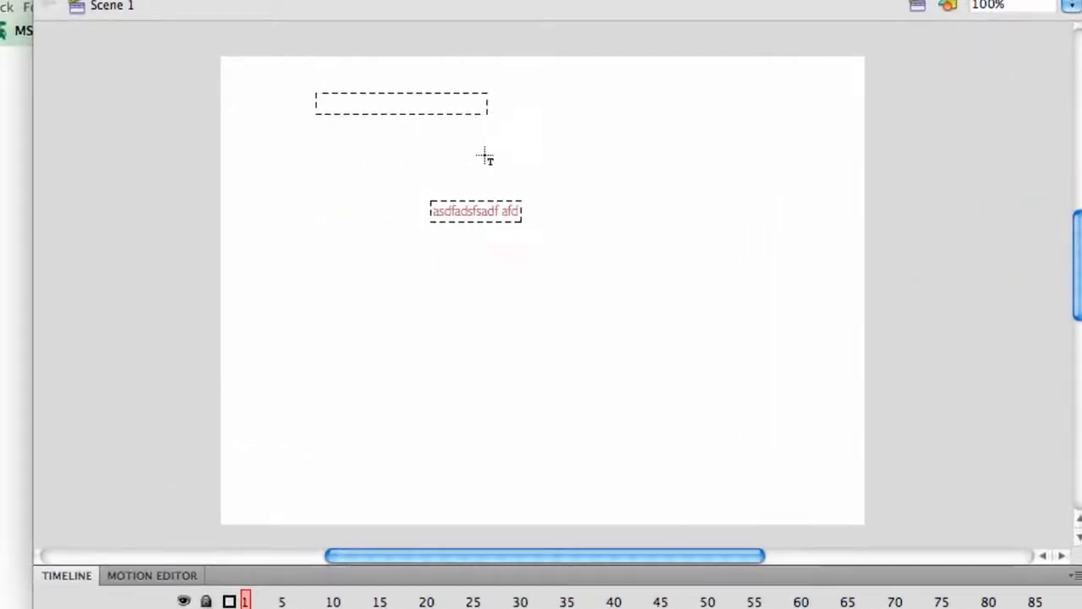
pyautogui.moveTo(486, 156); pyautogui.dragTo(806, 169)
pyautogui.write('a')
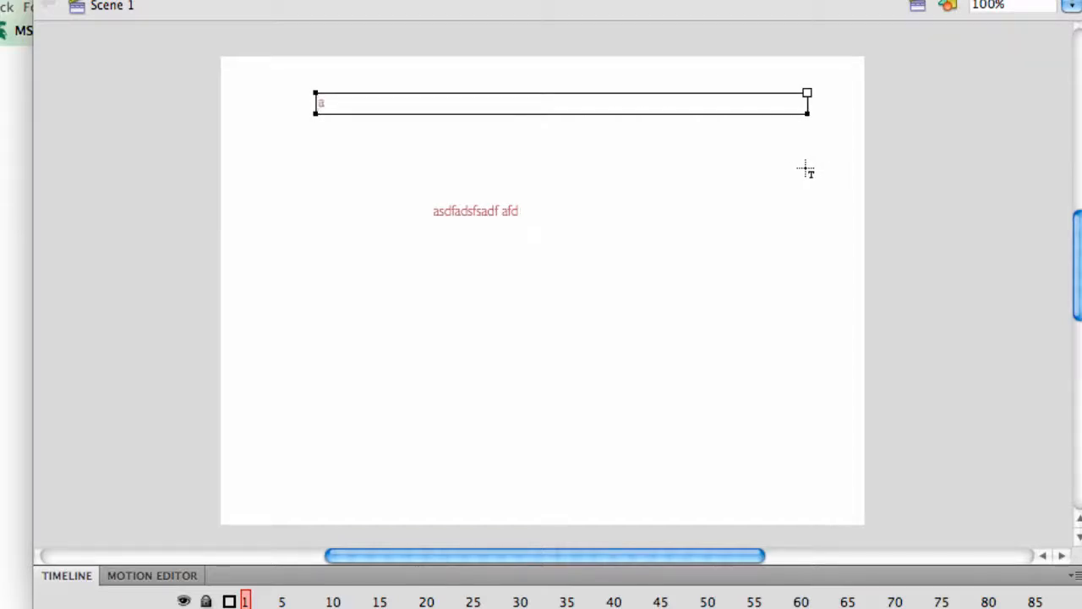
pyautogui.write('sdf')
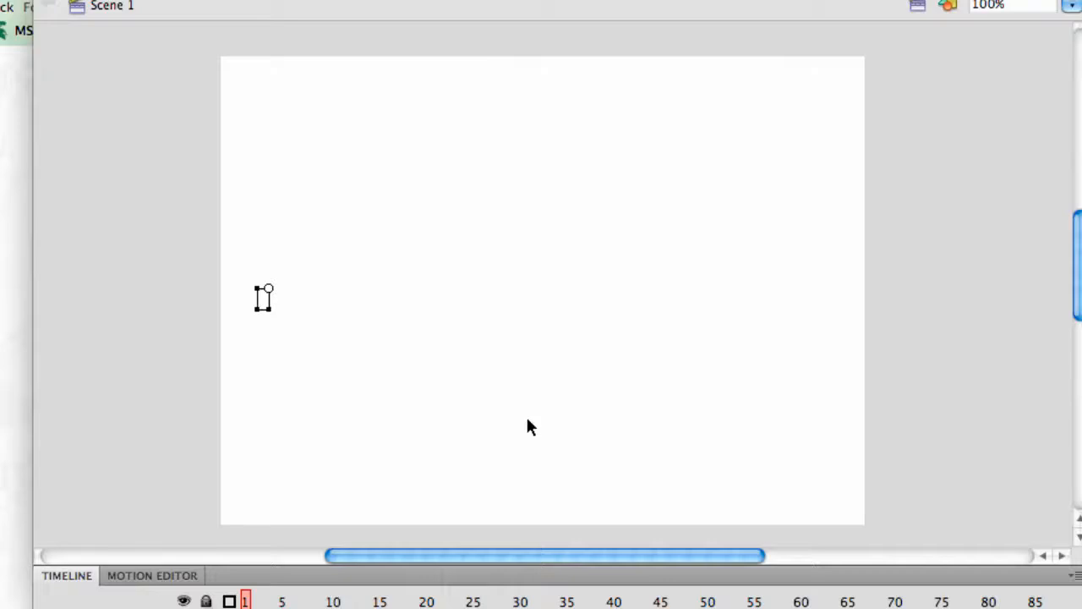
# - Try pasting the "At vero eos et accusamus" paragraph into an auto-expanding text field and undo the paste
pyautogui.press('super+v')
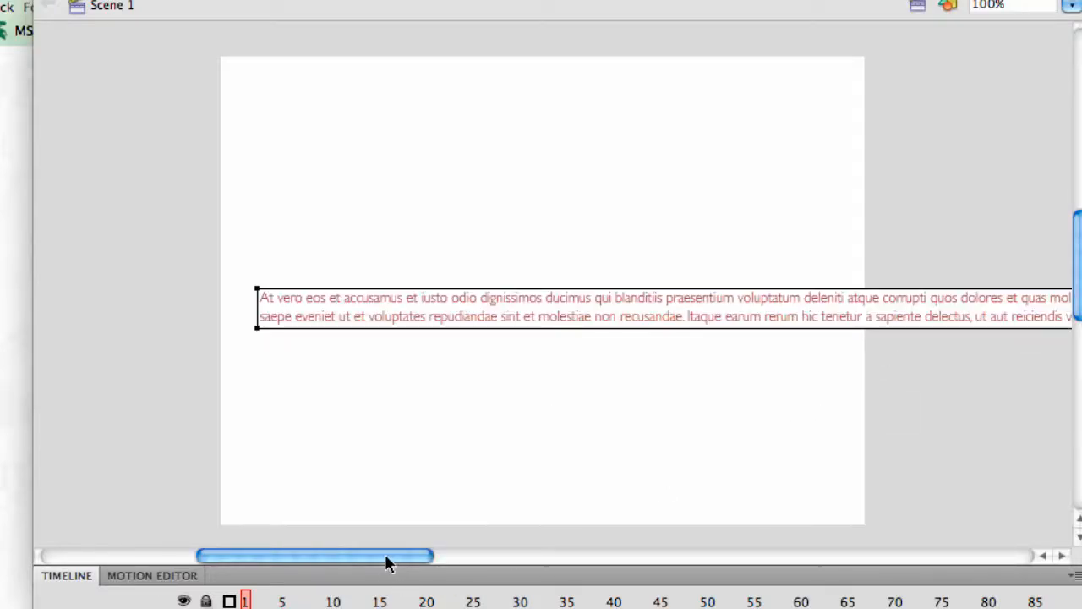
pyautogui.press('super+z')
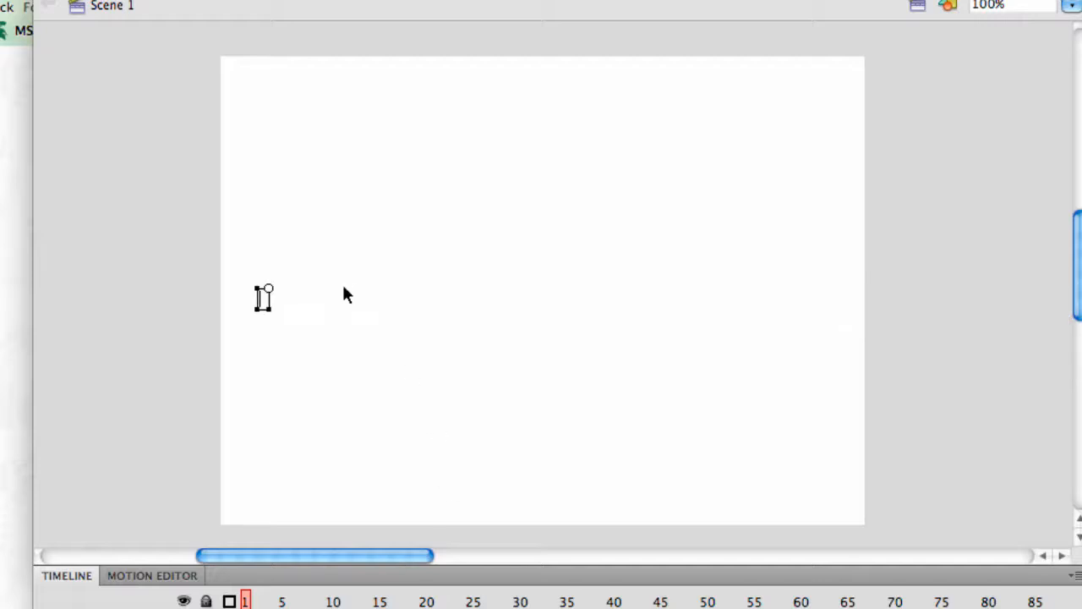
# - Draw a fixed-width text box about 282 px wide near the stage's upper left and fill it with the "At vero eos et accusamus" paragraph
pyautogui.moveTo(270, 107); pyautogui.dragTo(600, 161)
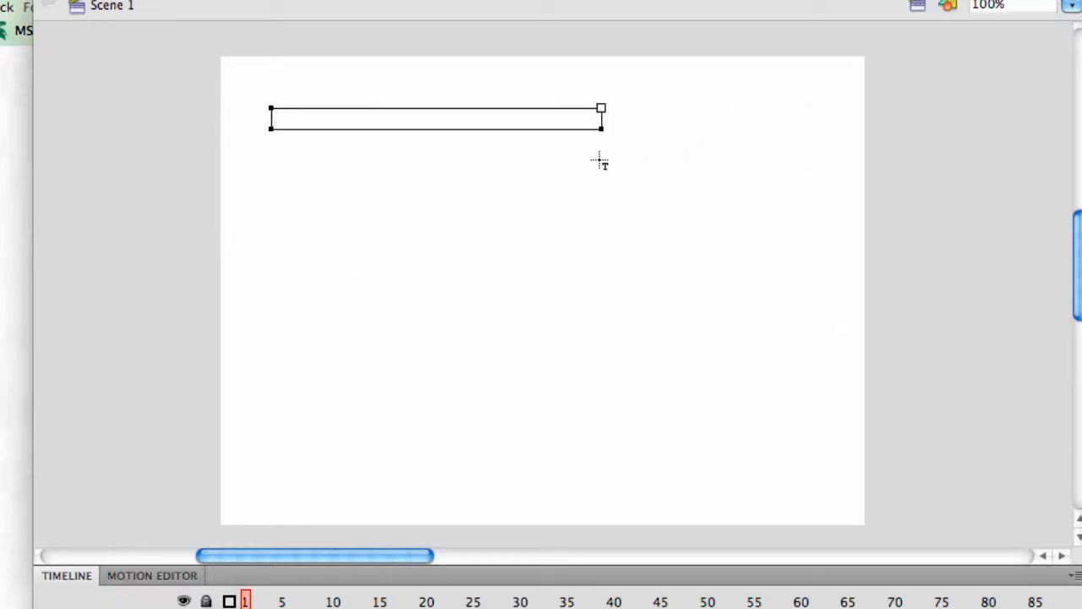
pyautogui.write('At vero eos et accusamus et iusto odio dignissimos ducimus qui blanditiis praesentium voluptatum deleniti atque corrupti quos dolores et quas molestias excepturi sint occaecati cupiditate non provident, similique sunt in culpa qui officia deserunt mollitia animi, id est laborum et dolorum fuga. Et harum quidem rerum facilis est et expedita distinctio. Nam libero tempore, cum soluta nobis est eligendi optio cumque nihil impedit quo minus id quod maxime placeat facere possimus, omnis voluptas assumenda est, omnis dolor repellendus.Temporibus autem quibusdam et aut officiis debitis aut rerum necessitatibus saepe eveniet ut et voluptates repudiandae sint et molestiae non recusandae. Itaque earum rerum hic tenetur a sapiente delectus, ut aut reiciendis voluptatibus maiores alias consequatur aut perferendis doloribus asperiores repellat')
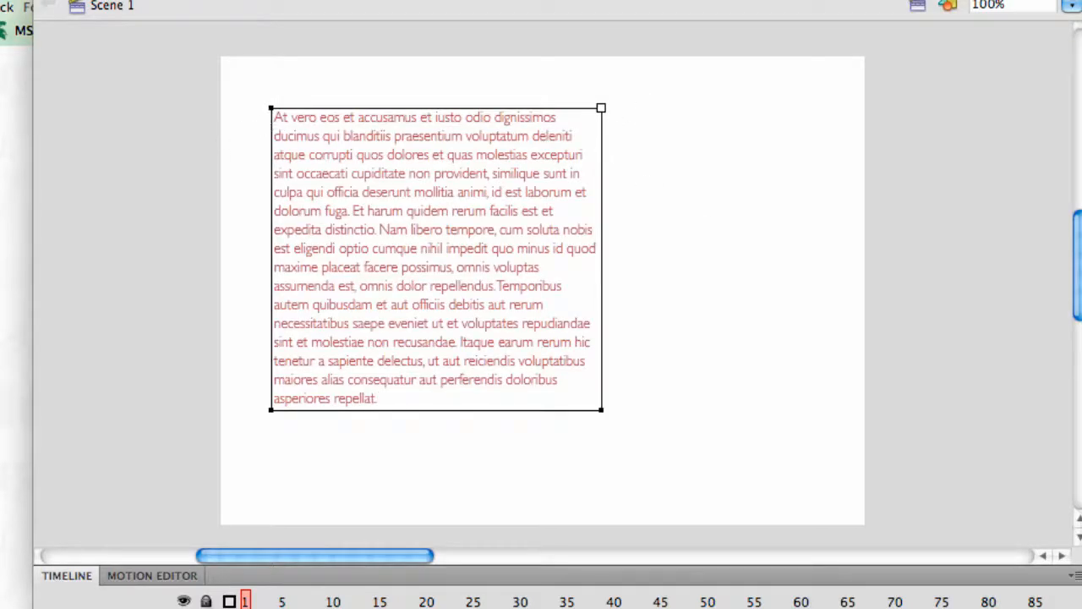
# - Select the whole paragraph and set its font size to 22 pt
pyautogui.press('super+a')
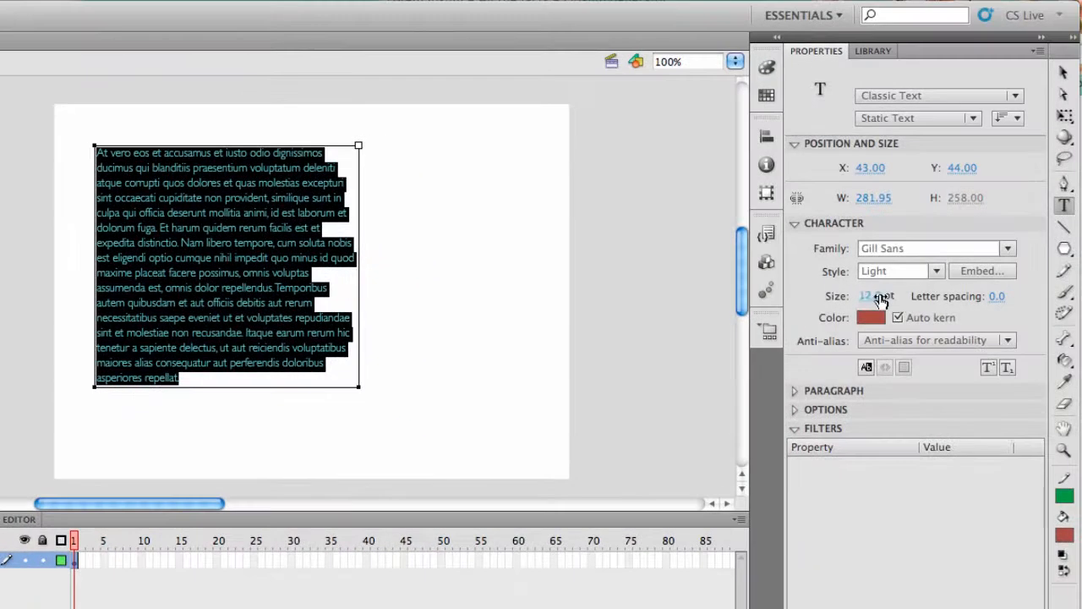
pyautogui.click(871, 295)
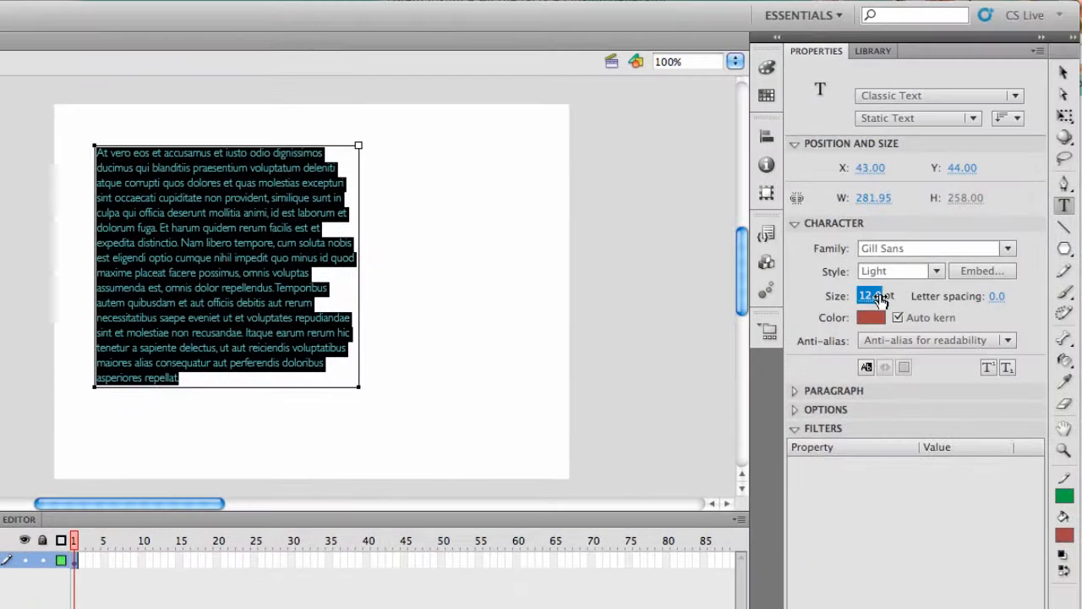
pyautogui.moveTo(883, 300); pyautogui.dragTo(885, 298)
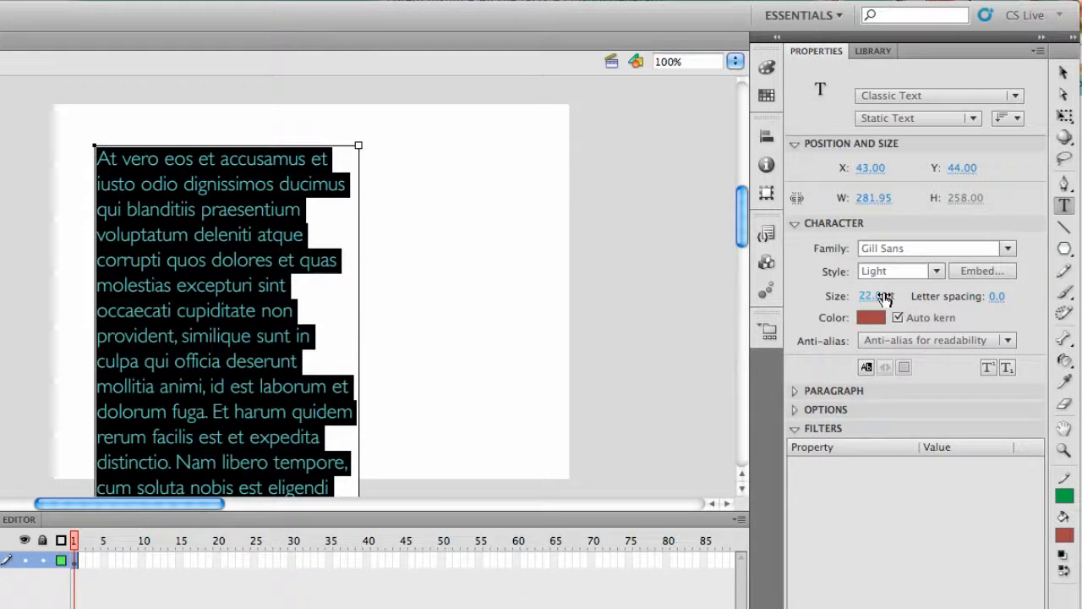
# - Try centred, right-aligned and justified formatting on the selected paragraph
pyautogui.click(797, 388)
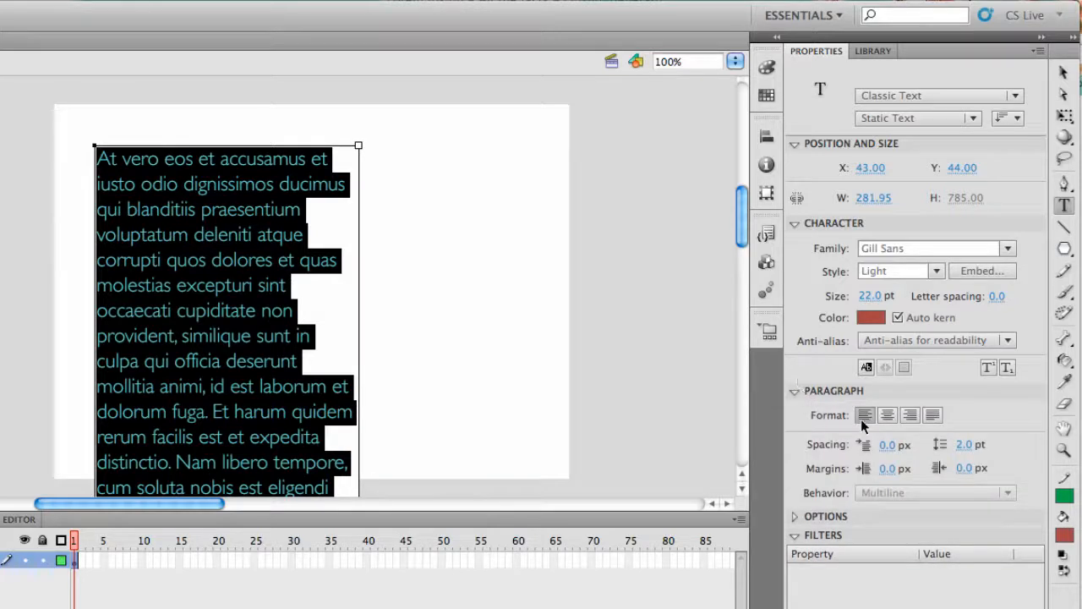
pyautogui.click(888, 415)
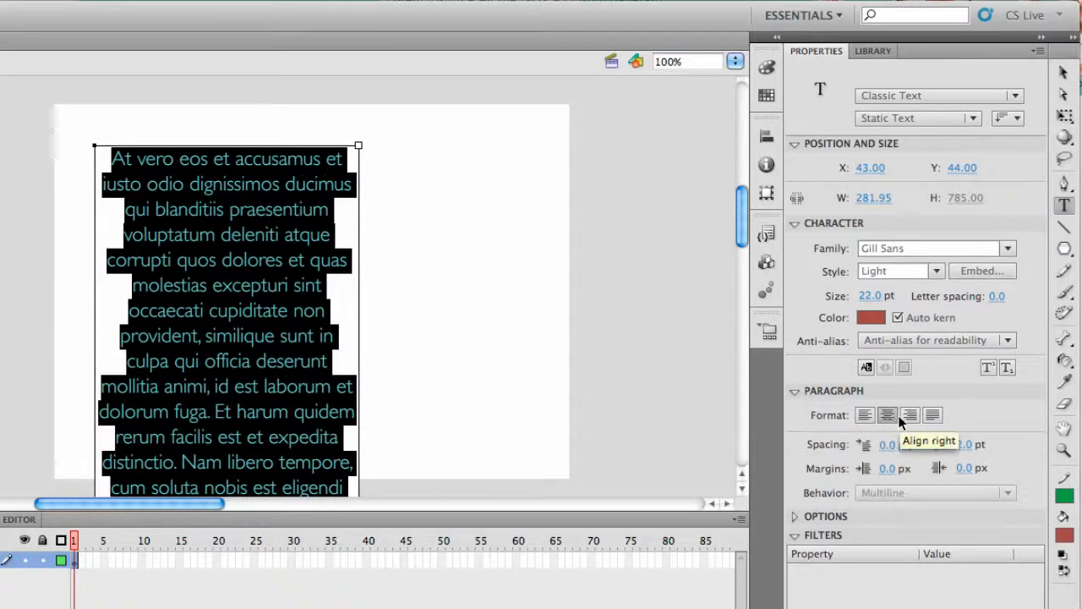
pyautogui.click(907, 424)
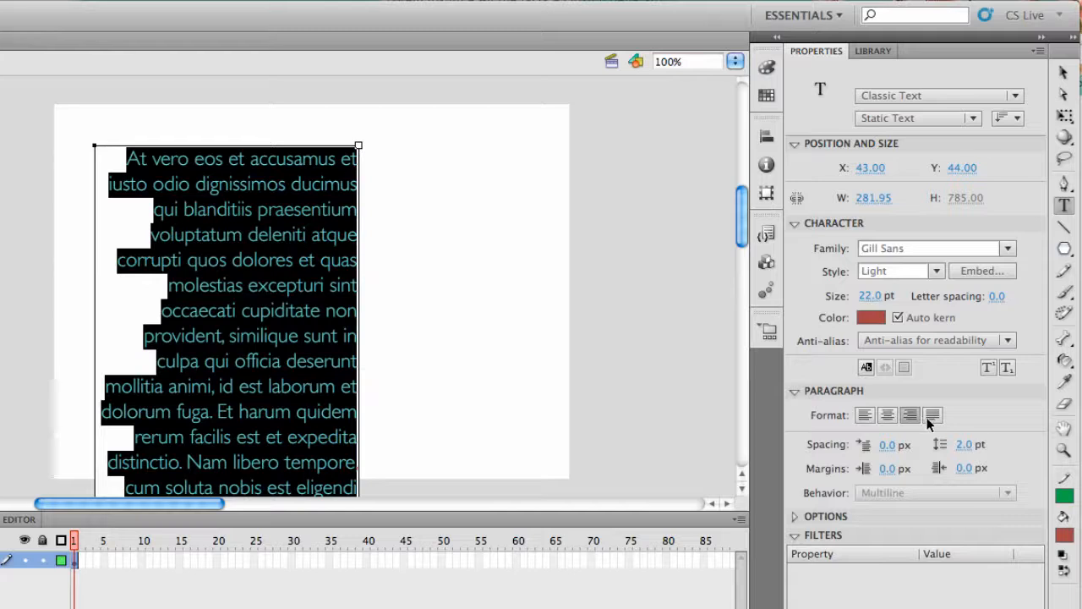
pyautogui.click(930, 417)
pyautogui.click(616, 327)
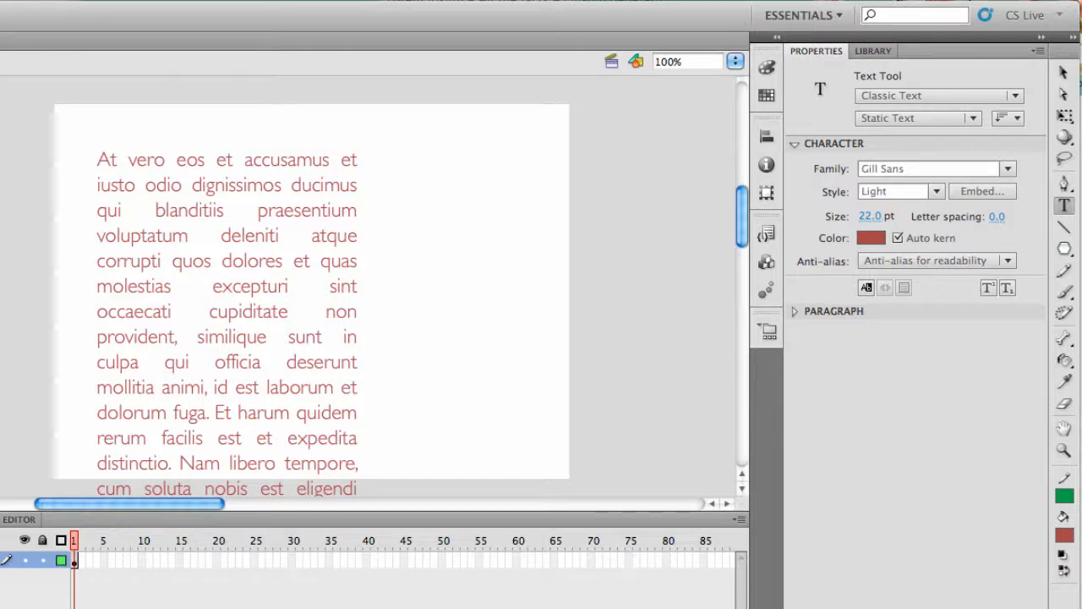
# - Select all of the paragraph's text and align it left
pyautogui.click(282, 260)
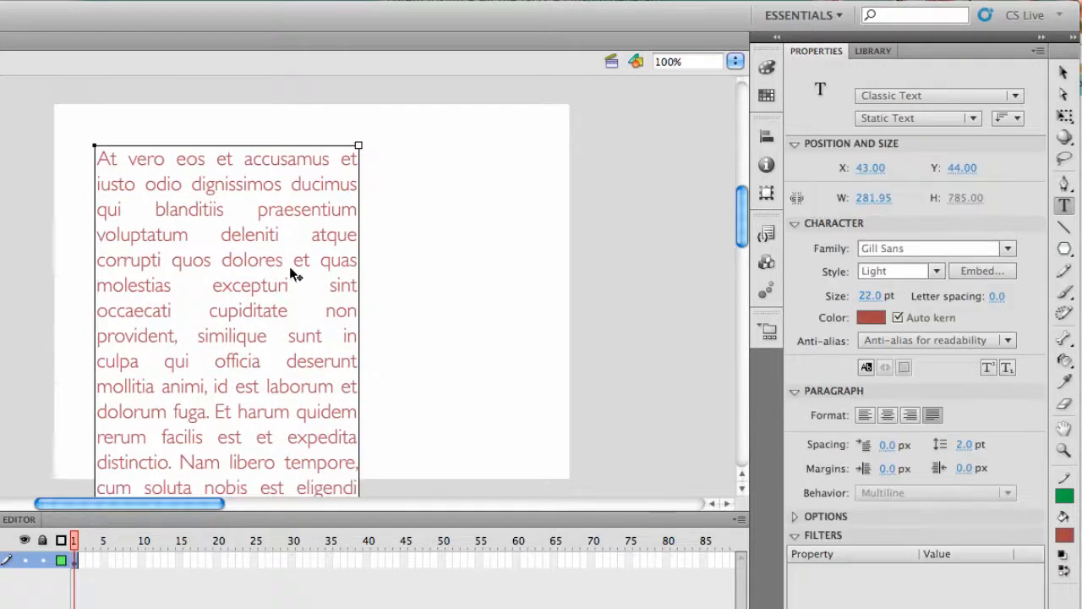
pyautogui.press('super+a')
pyautogui.click(861, 415)
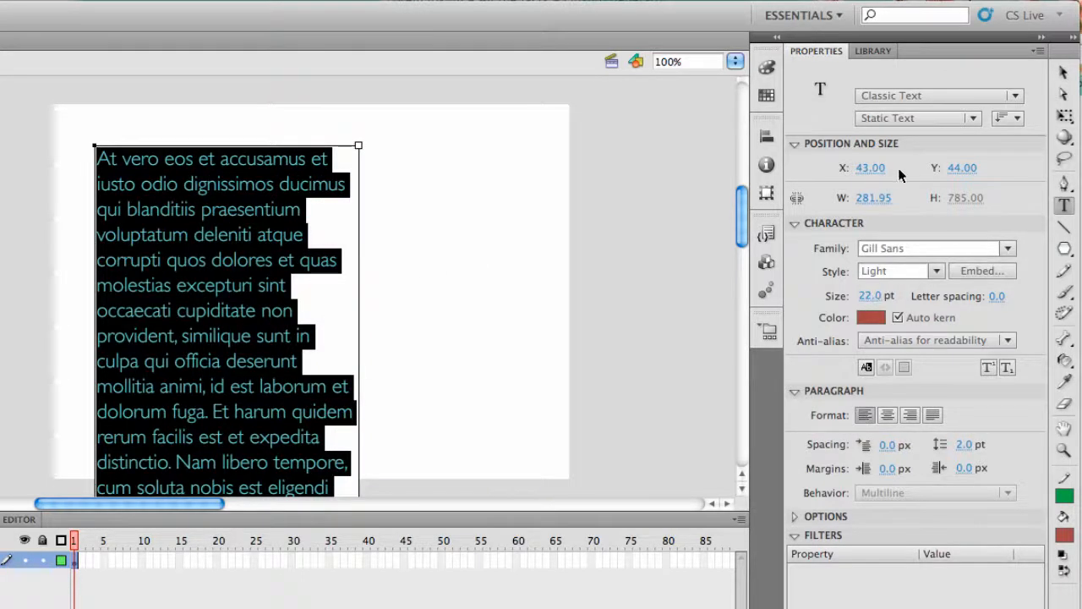
# - Set the selected paragraph's font size to 16 pt and its text color to dark blue
pyautogui.click(869, 296)
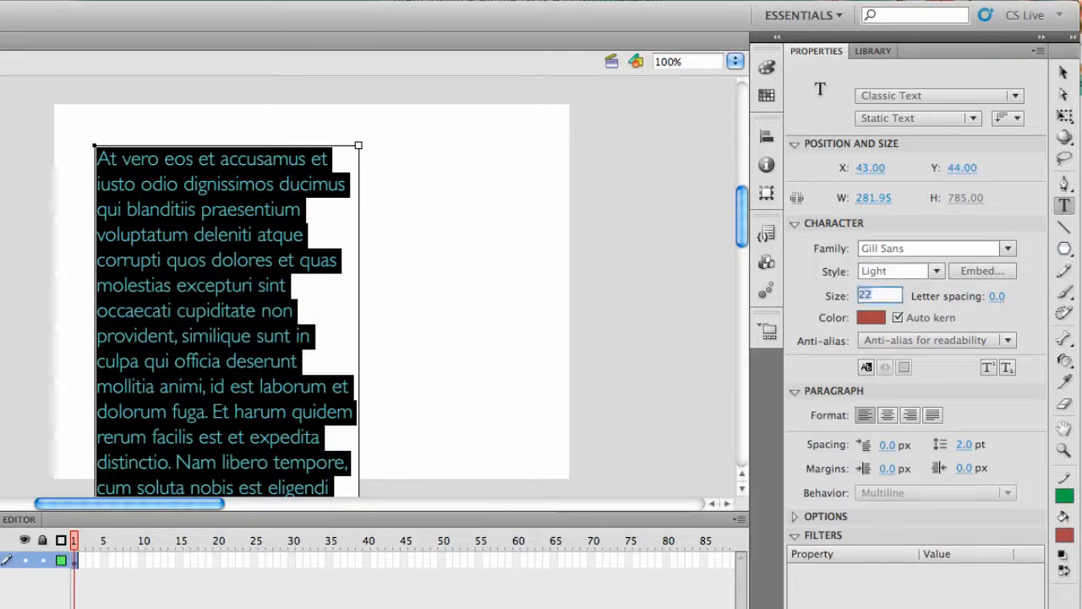
pyautogui.write('16')
pyautogui.press('Return')
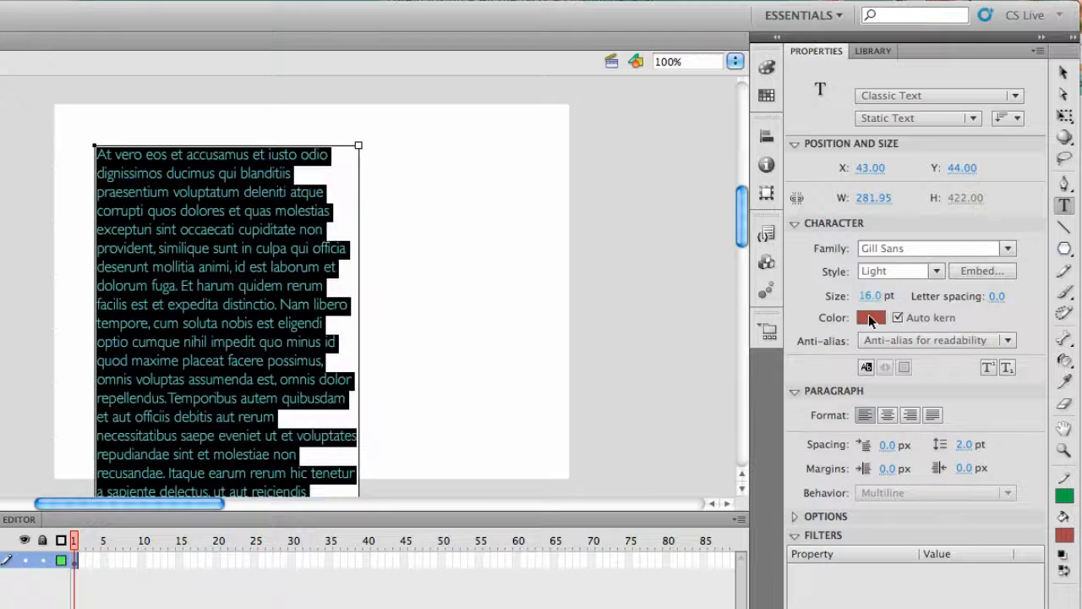
pyautogui.click(870, 318)
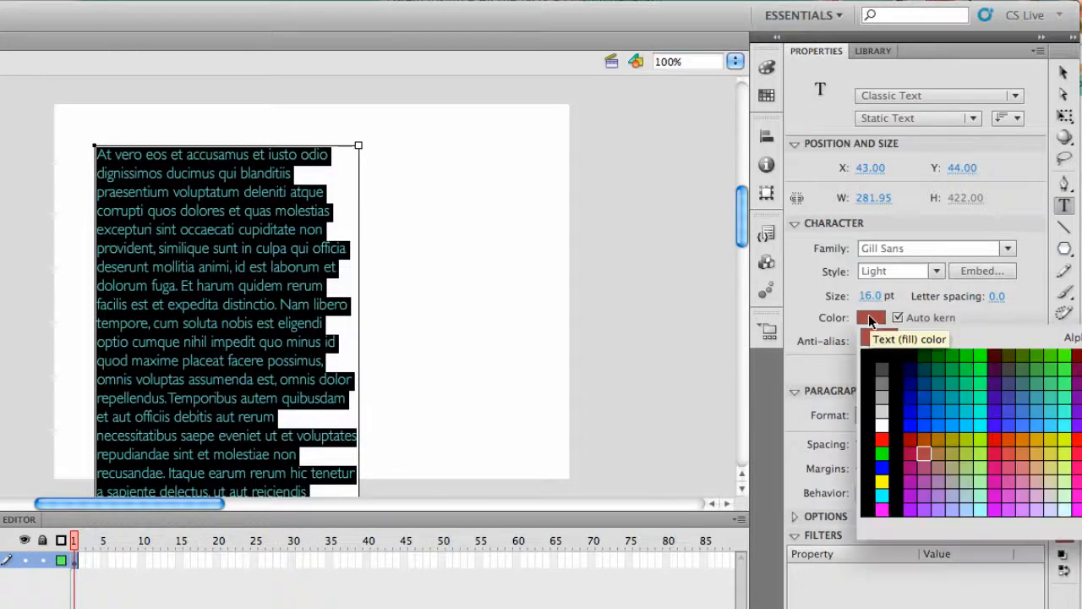
pyautogui.click(924, 392)
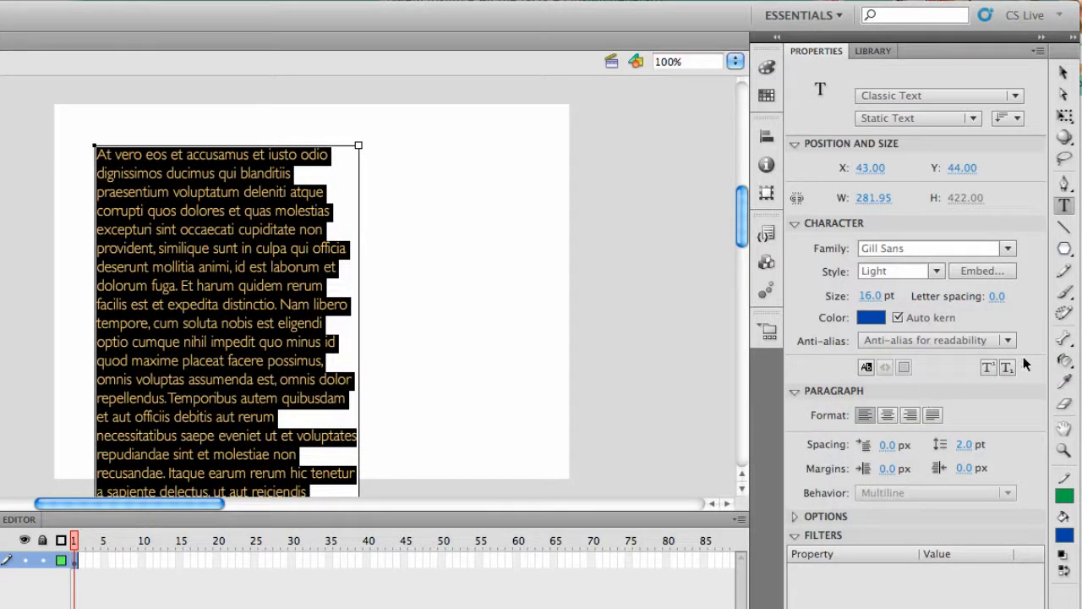
# - Try adjusting the letter spacing of the selected paragraph and return it to 0.0
pyautogui.click(997, 296)
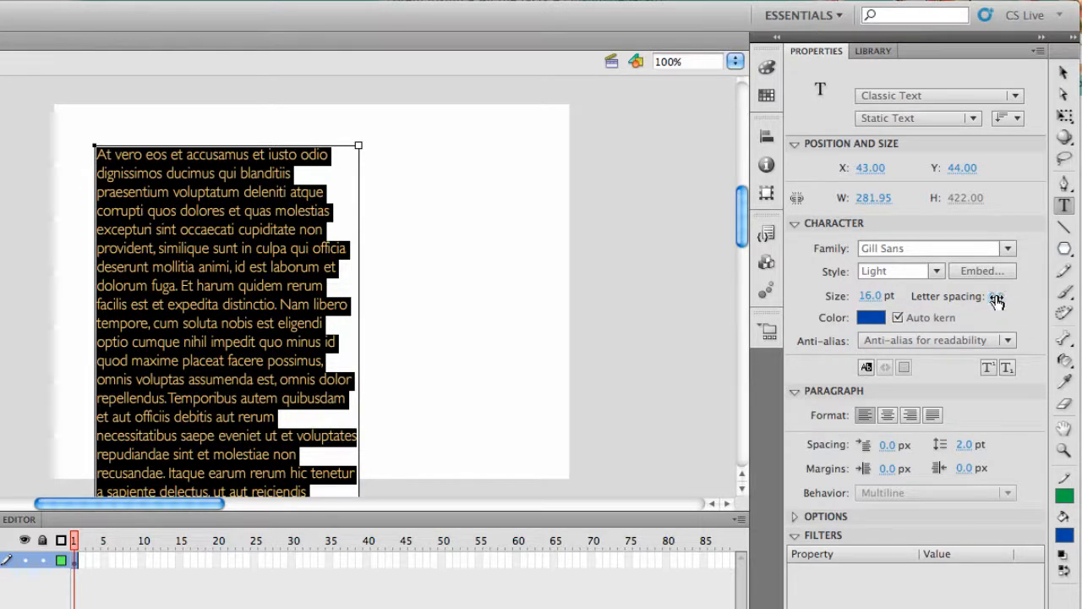
pyautogui.moveTo(999, 299)
pyautogui.mouseDown()
pyautogui.moveTo(1018, 296)
pyautogui.moveTo(994, 299)
pyautogui.mouseUp()
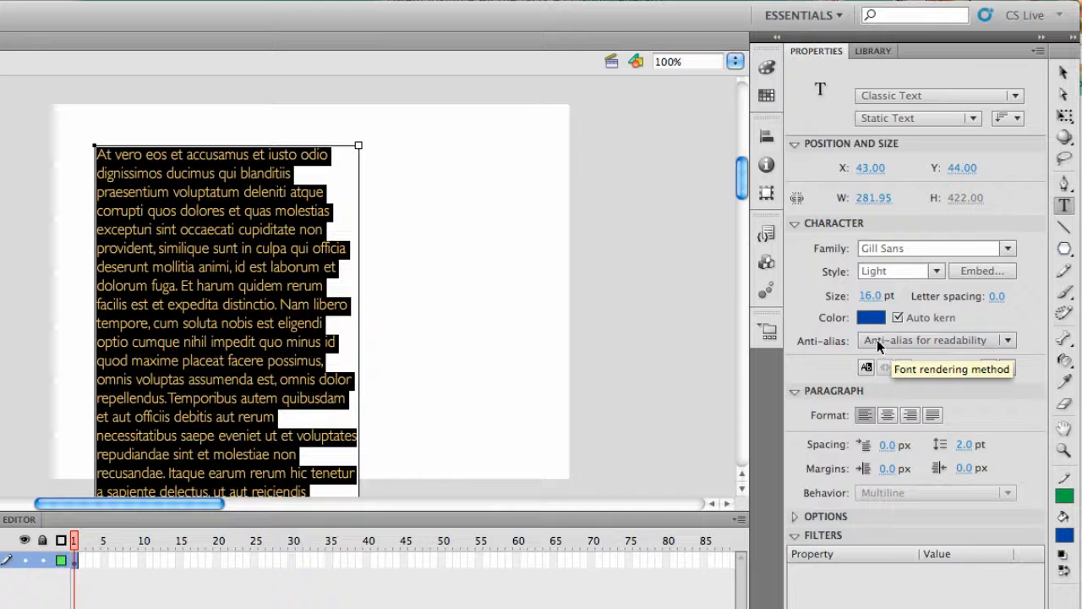
# - Try other anti-aliasing methods on the paragraph, including Anti-alias for animation, and return it to Anti-alias for readability
pyautogui.click(945, 338)
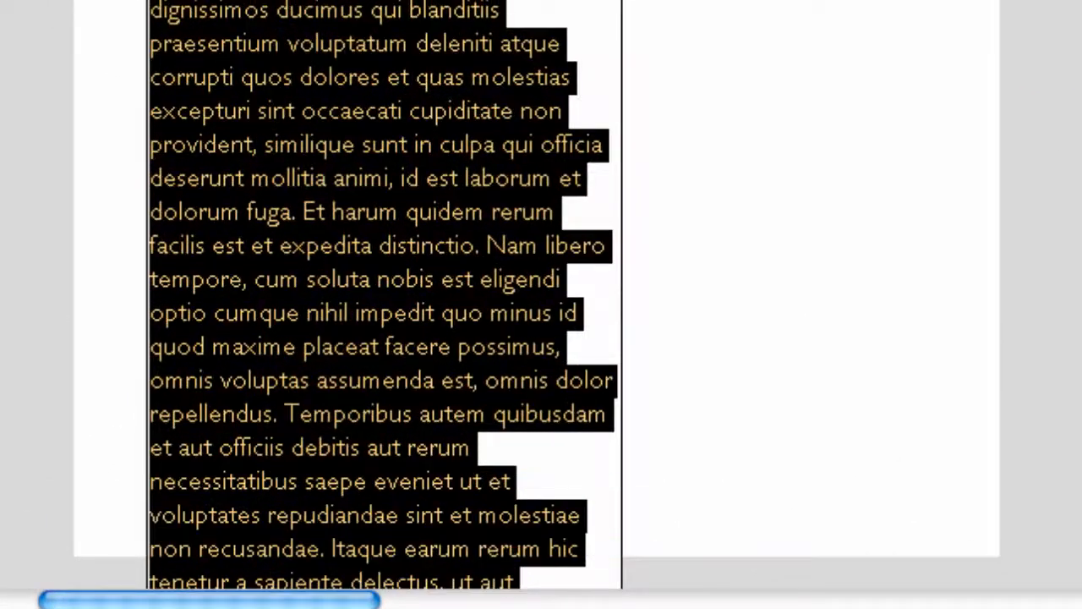
pyautogui.click(512, 44)
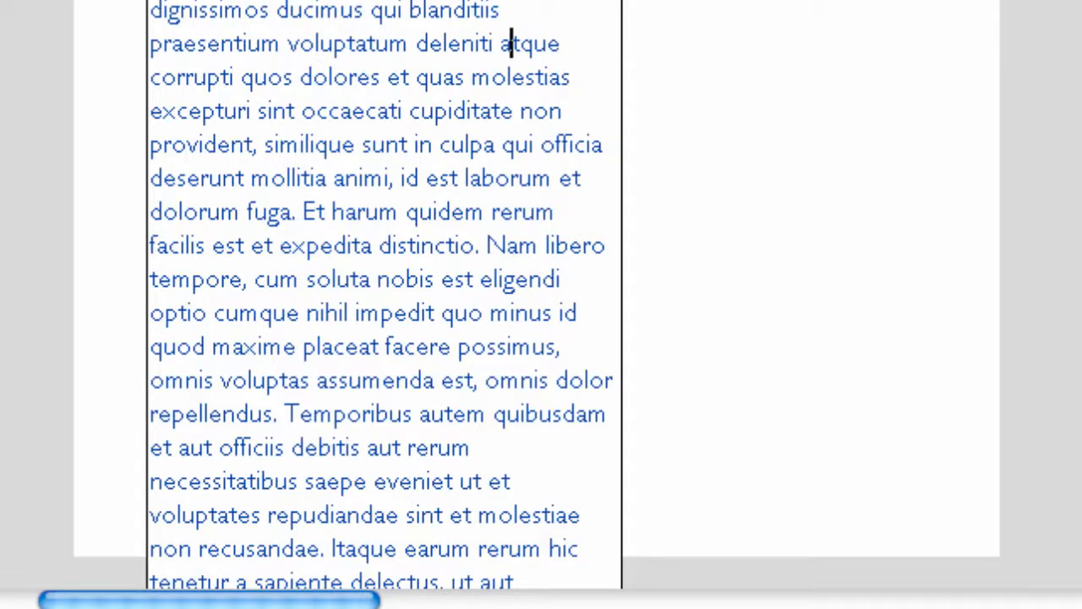
pyautogui.hotkey('ctrl', 'a')
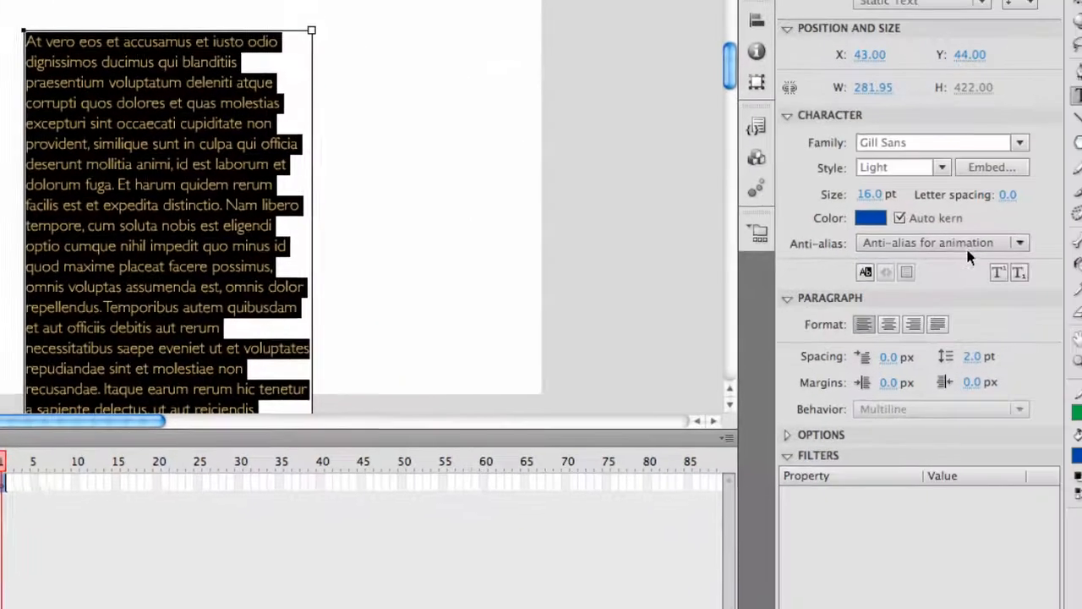
pyautogui.click(961, 244)
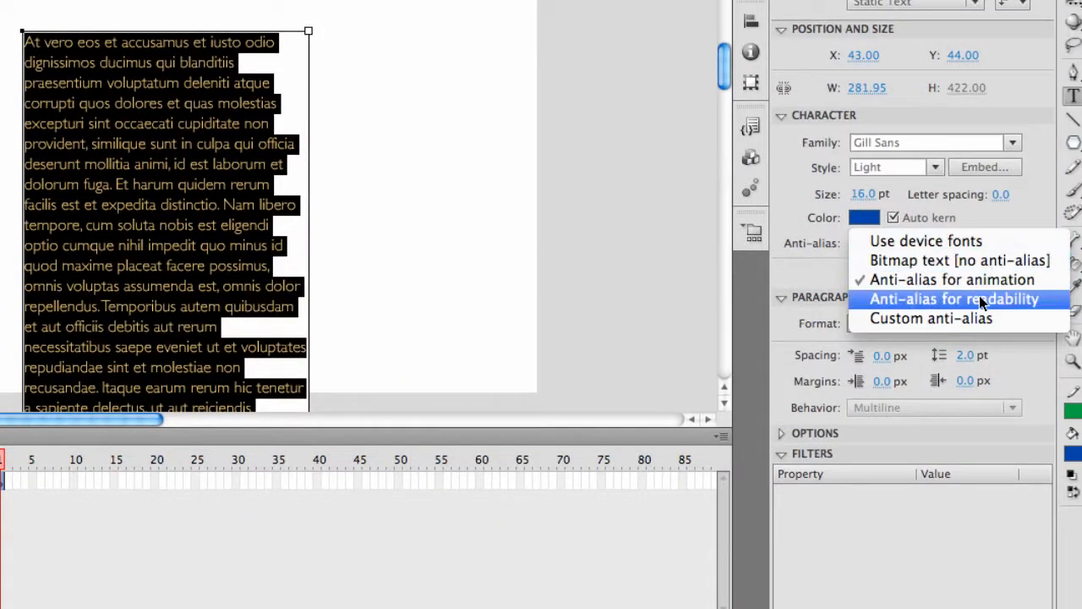
pyautogui.click(1039, 306)
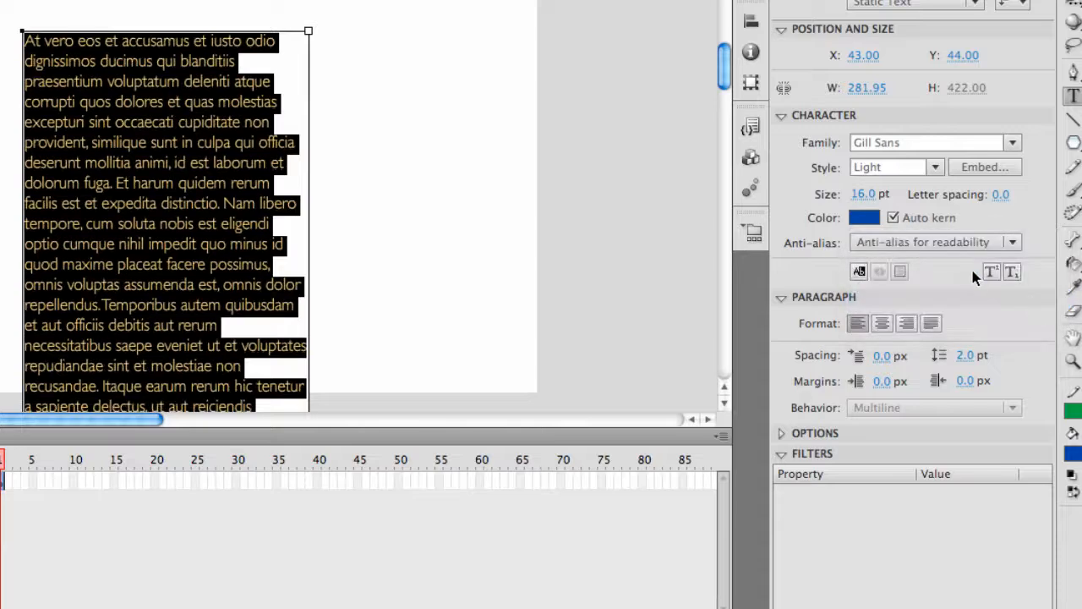
# - View the Custom Anti-Aliasing settings for the paragraph, dismiss them without changes, and leave text editing
pyautogui.click(949, 243)
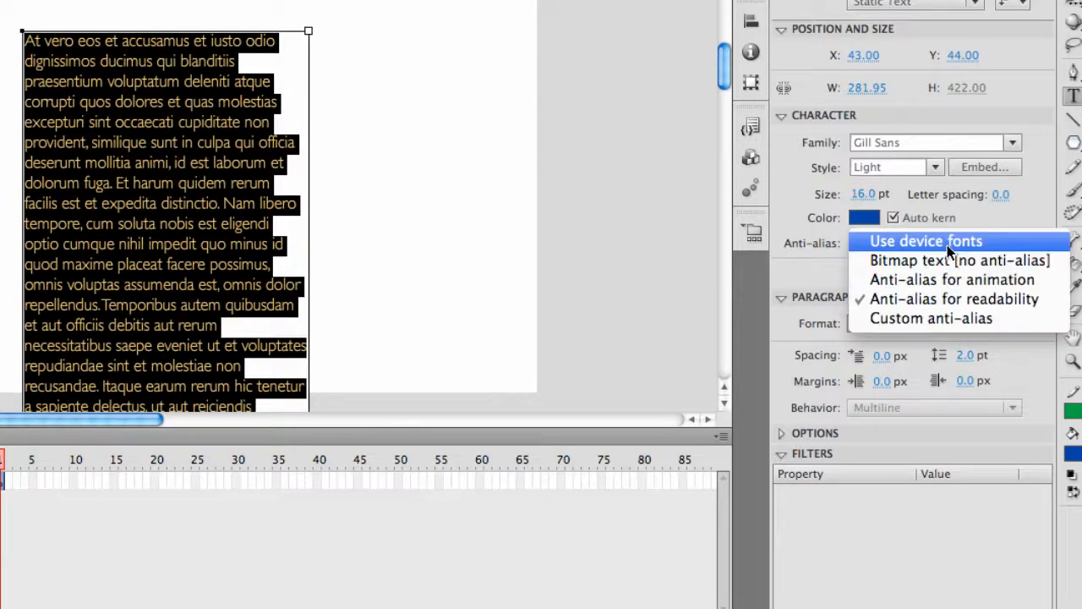
pyautogui.click(949, 318)
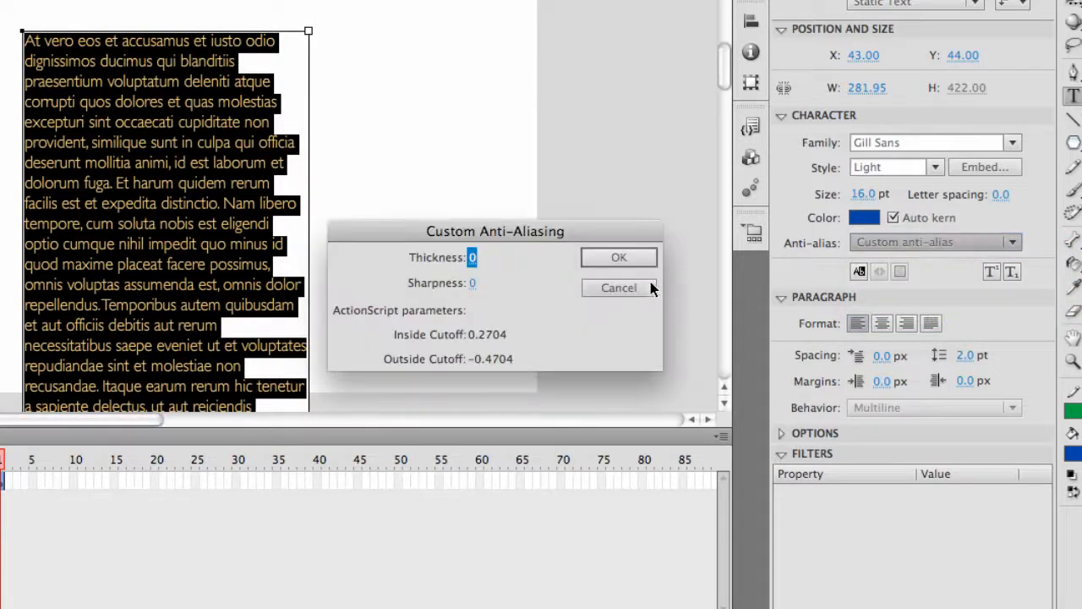
pyautogui.click(618, 287)
pyautogui.press('Escape')
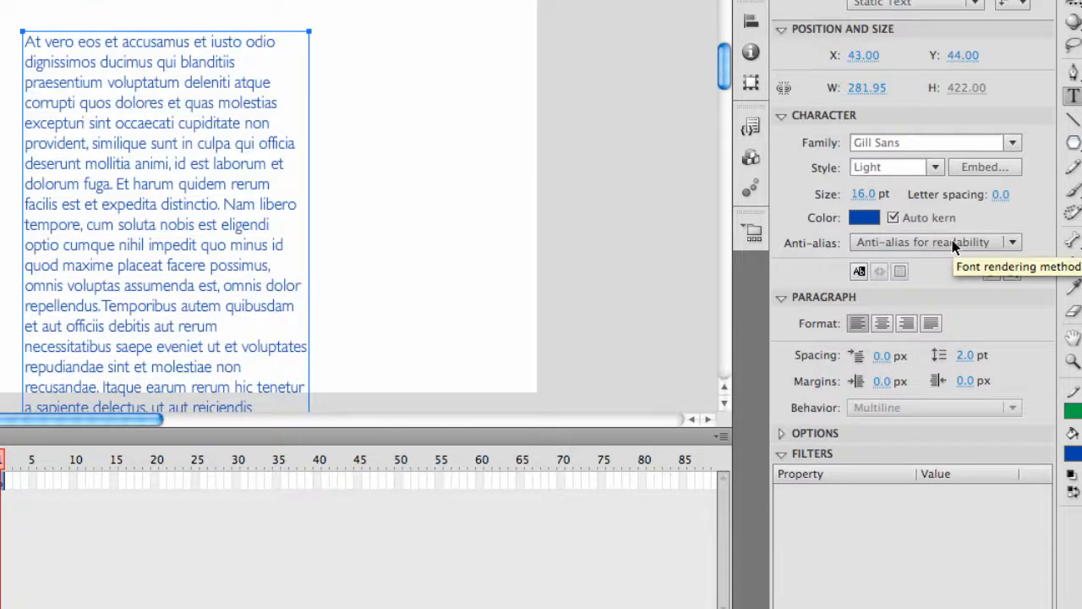
pyautogui.click(953, 242)
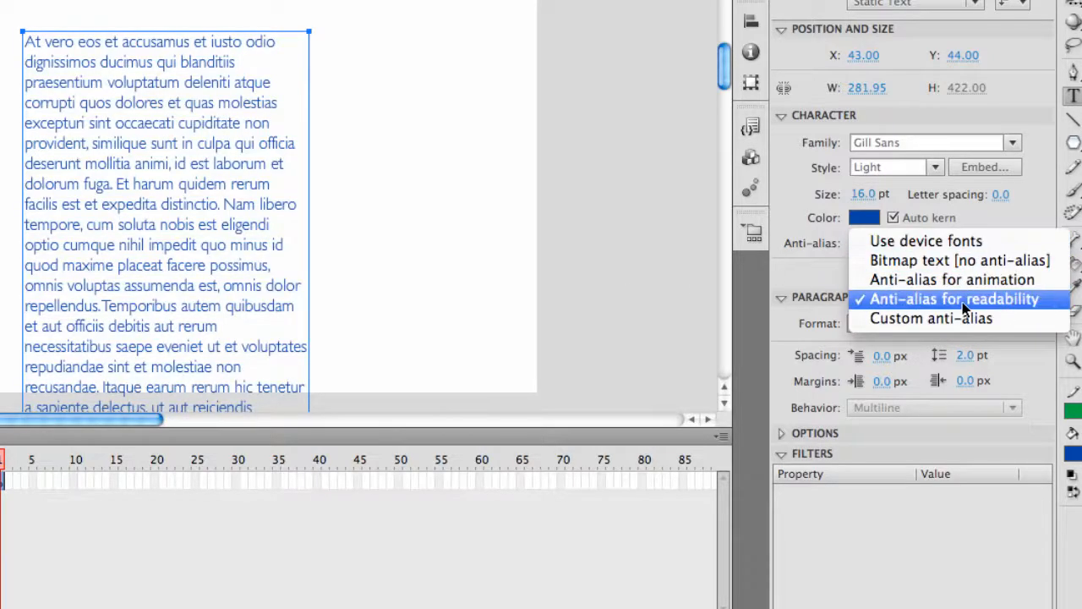
pyautogui.click(623, 93)
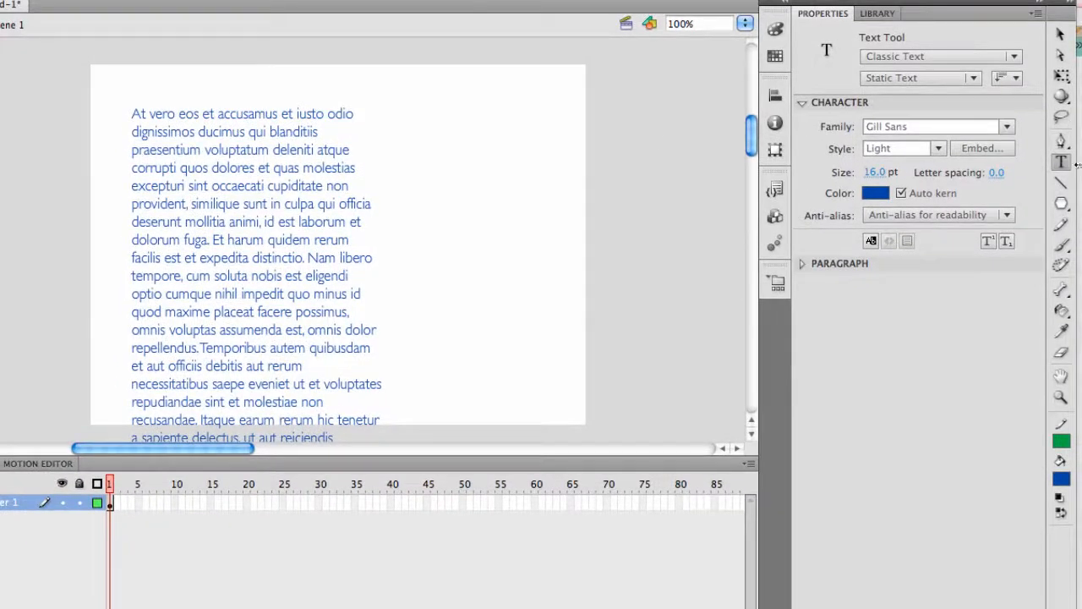
pyautogui.click(1061, 245)
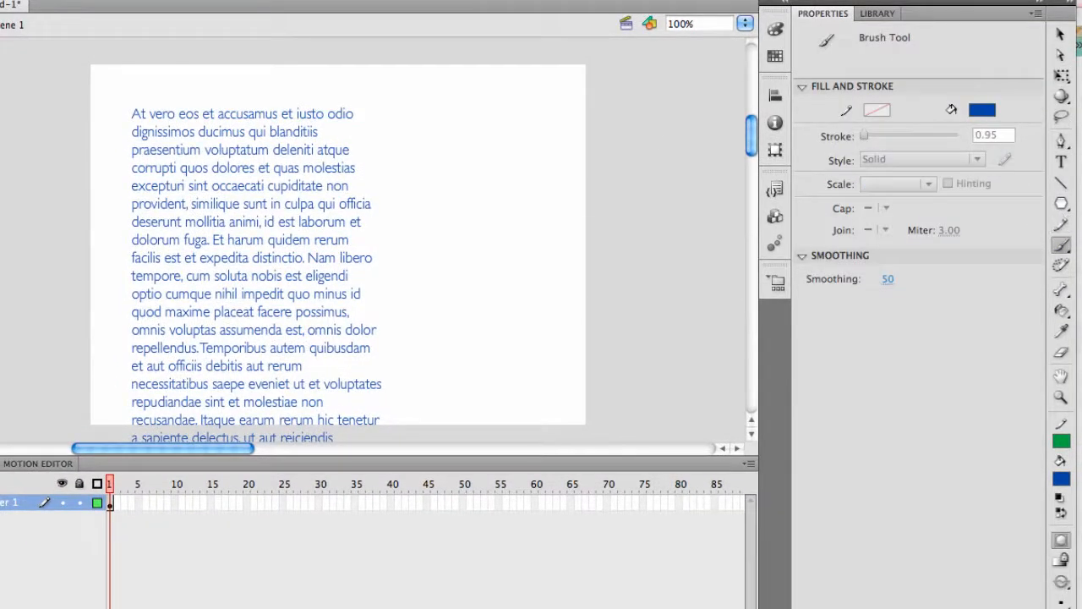
# - Select the paragraph for text editing and replace the word "qui" before "officia" with "QUI"
pyautogui.click(1061, 42)
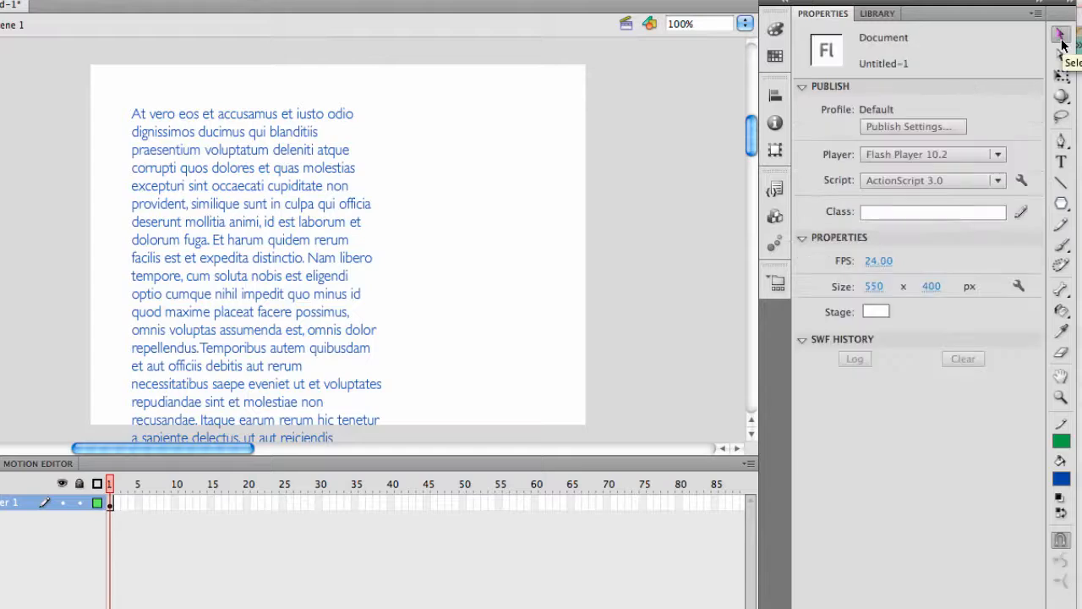
pyautogui.click(237, 200)
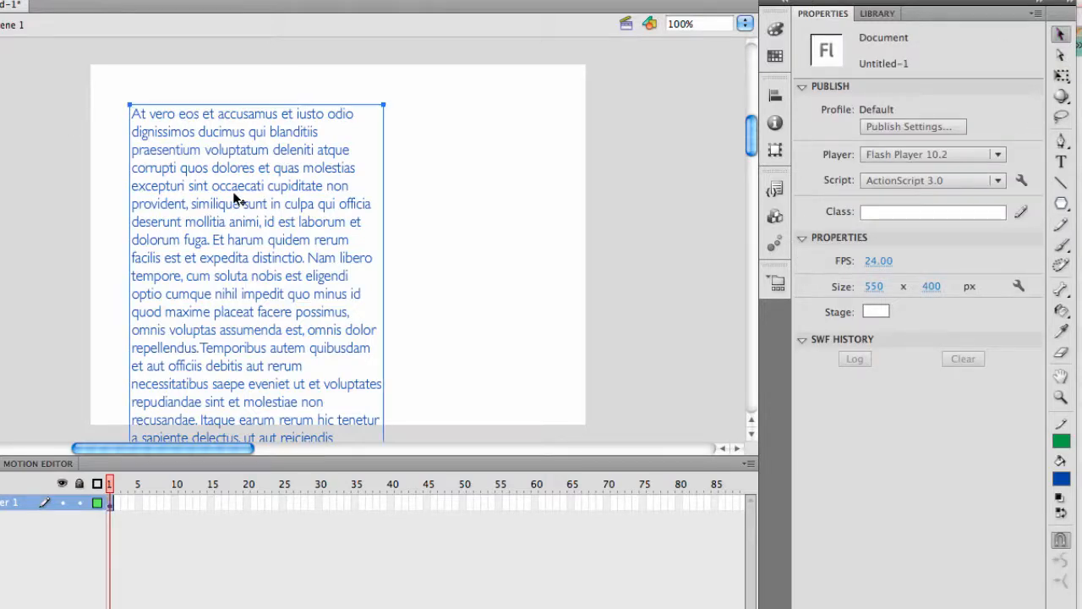
pyautogui.doubleClick(335, 257)
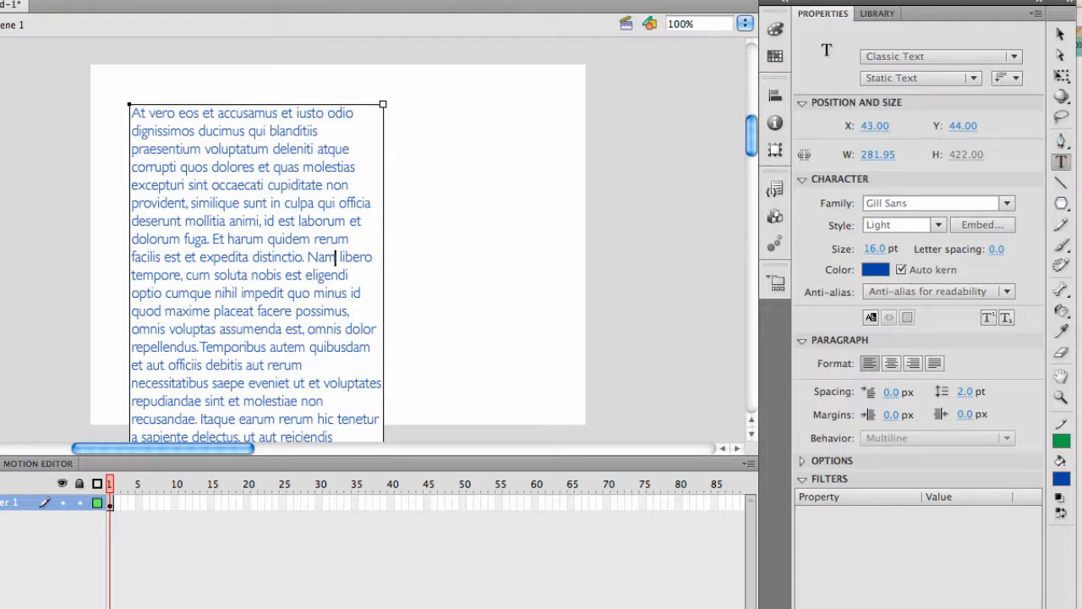
pyautogui.doubleClick(327, 203)
pyautogui.write('QUI')
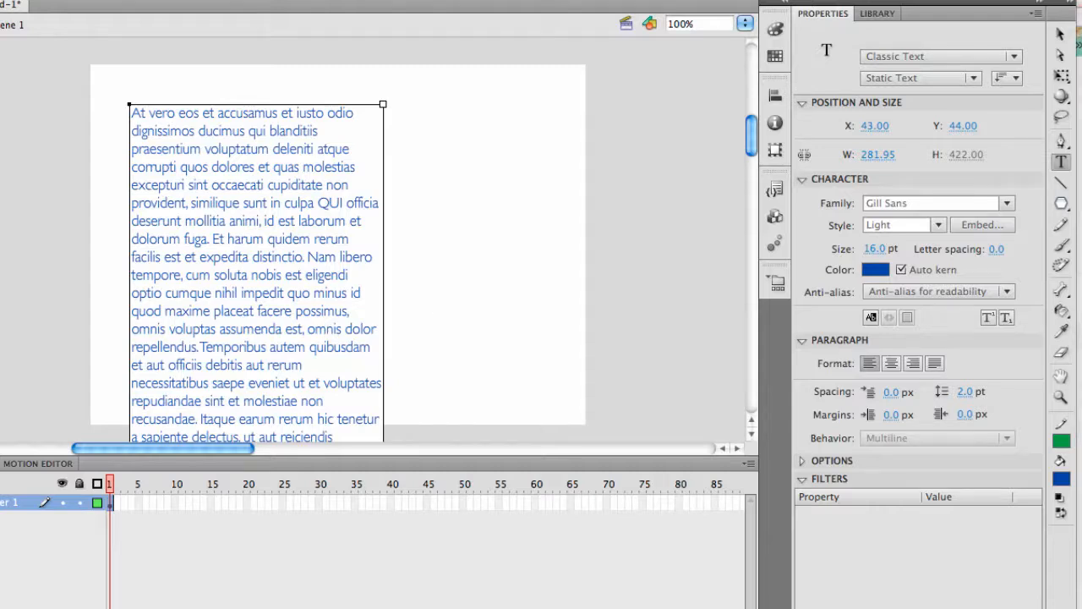
# - Try the Bold style on the entire paragraph, settle on Regular, and deselect the text
pyautogui.press('super+a')
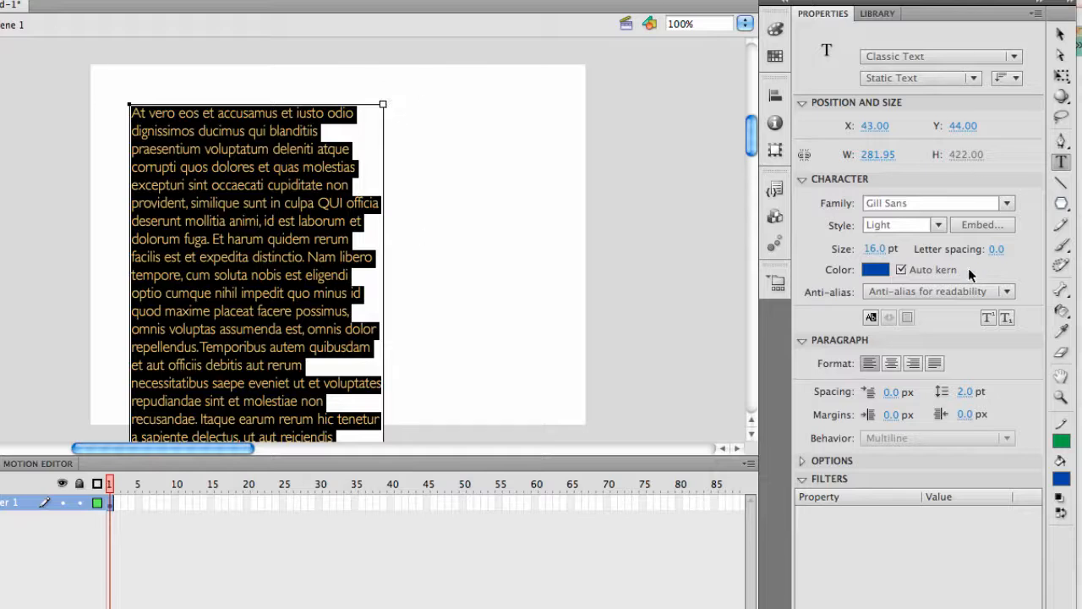
pyautogui.click(940, 226)
pyautogui.click(896, 311)
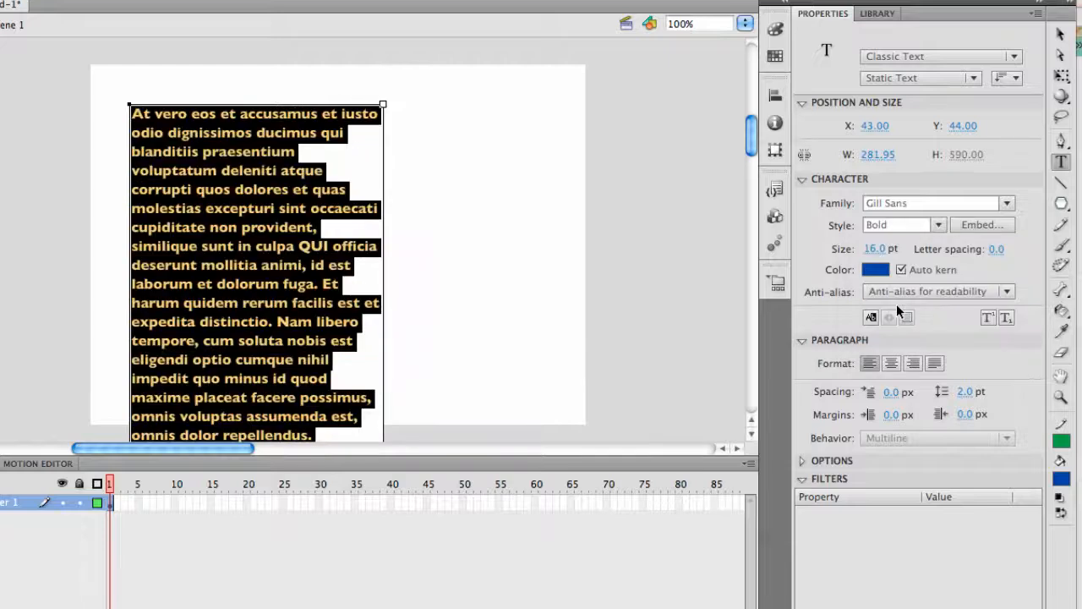
pyautogui.click(933, 229)
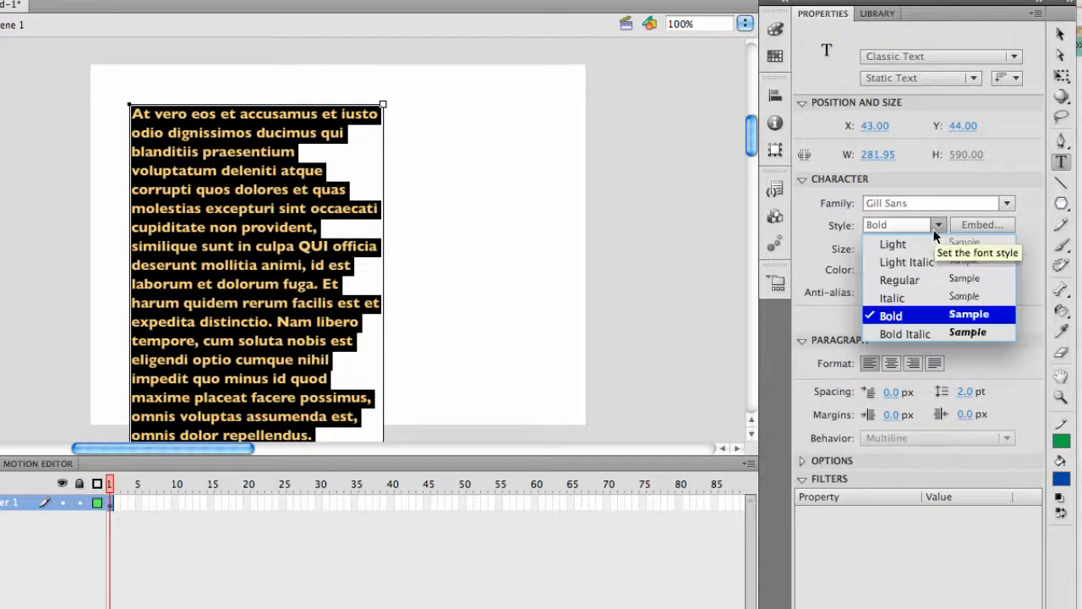
pyautogui.click(913, 275)
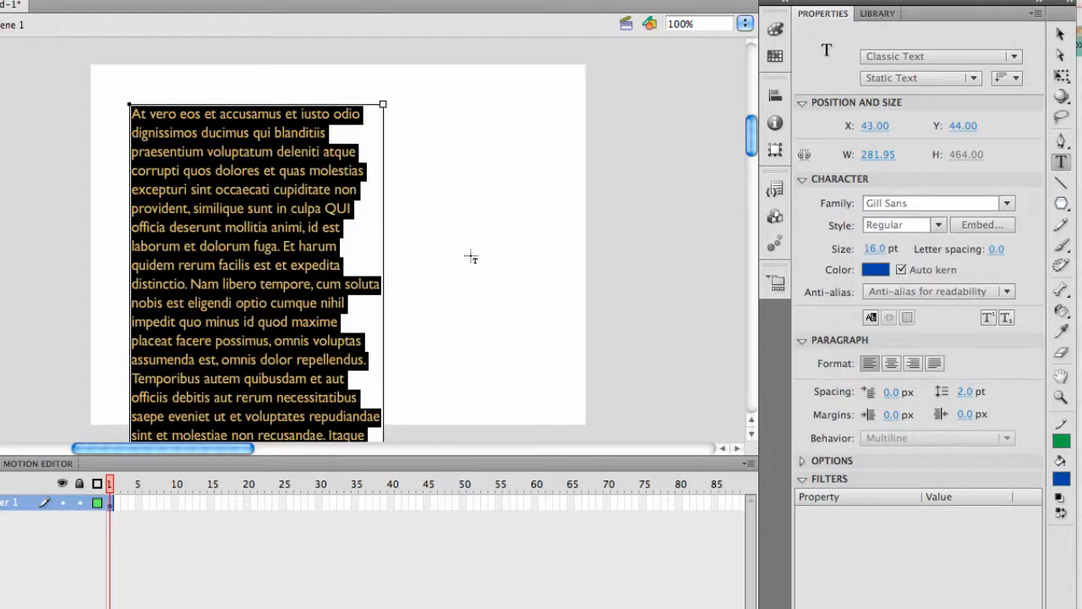
pyautogui.click(270, 227)
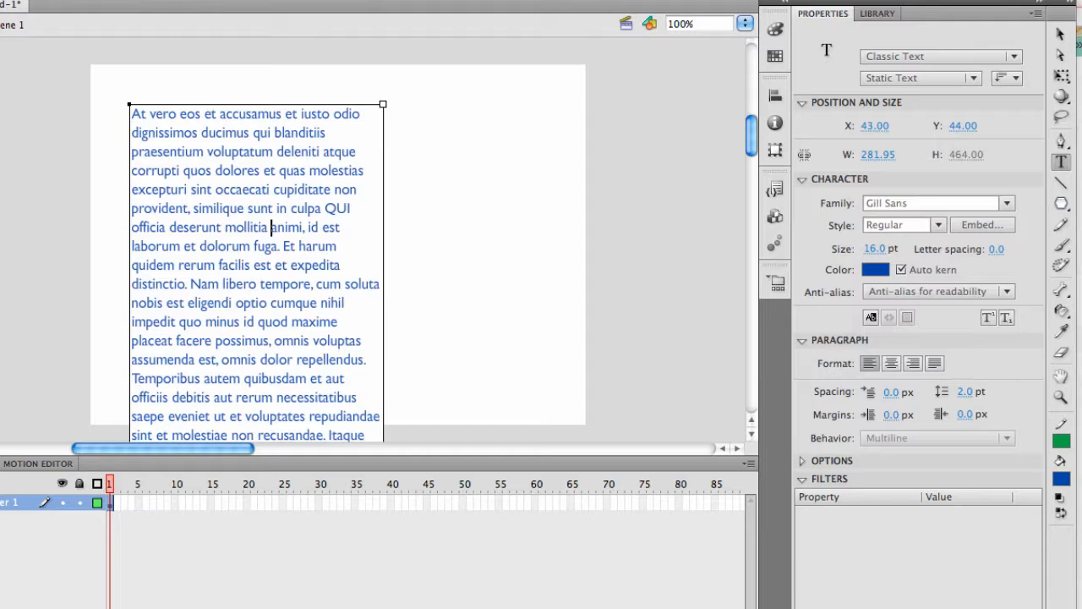
# - Set only the word "ducimus" in the second line to Bold and view the text's link options
pyautogui.doubleClick(224, 132)
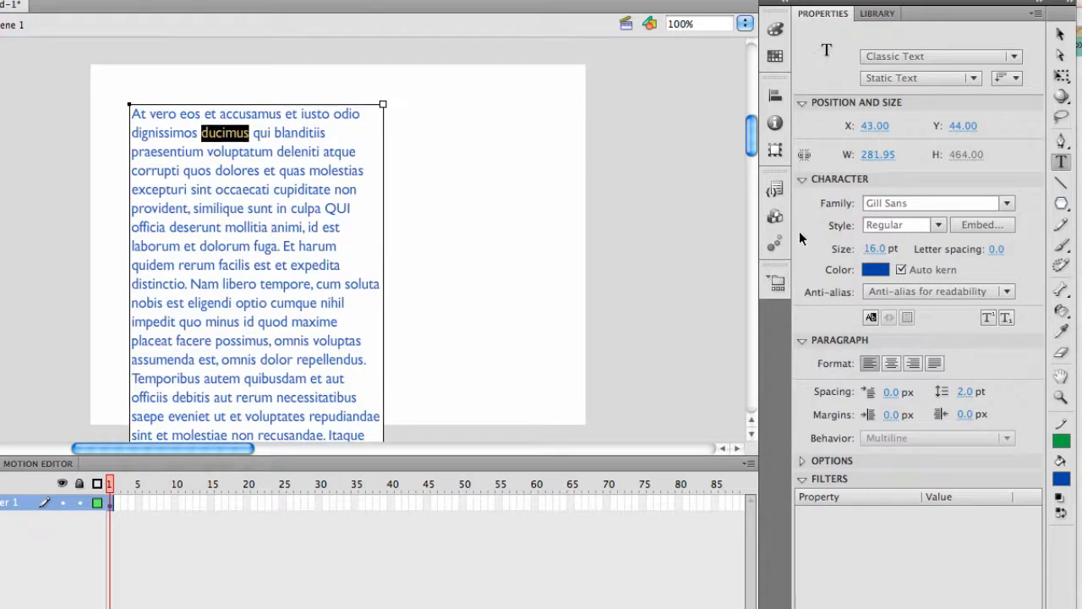
pyautogui.click(935, 225)
pyautogui.click(910, 309)
pyautogui.click(809, 463)
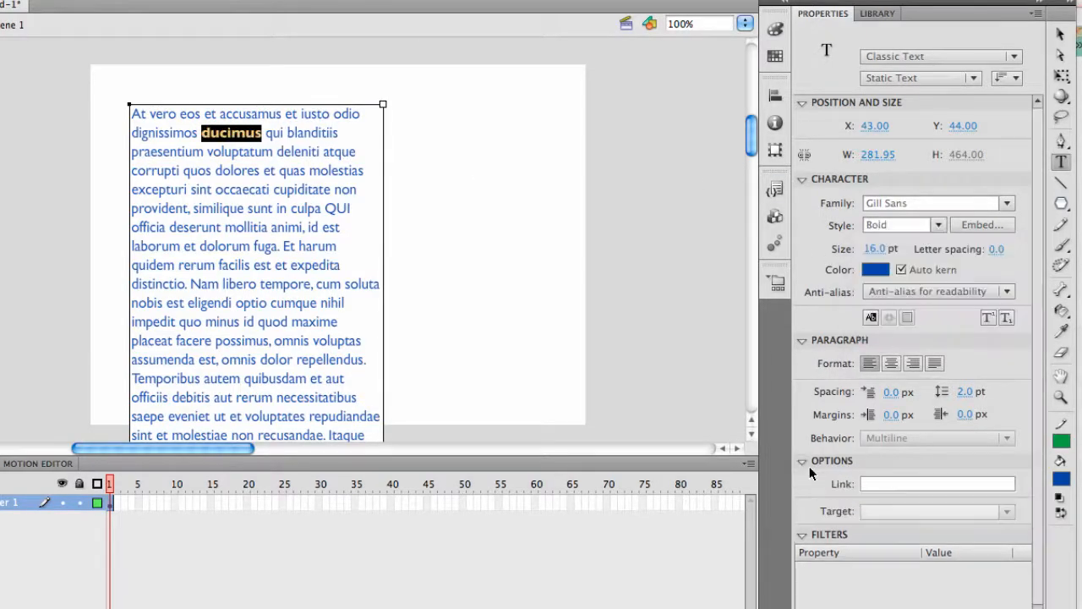
pyautogui.click(999, 484)
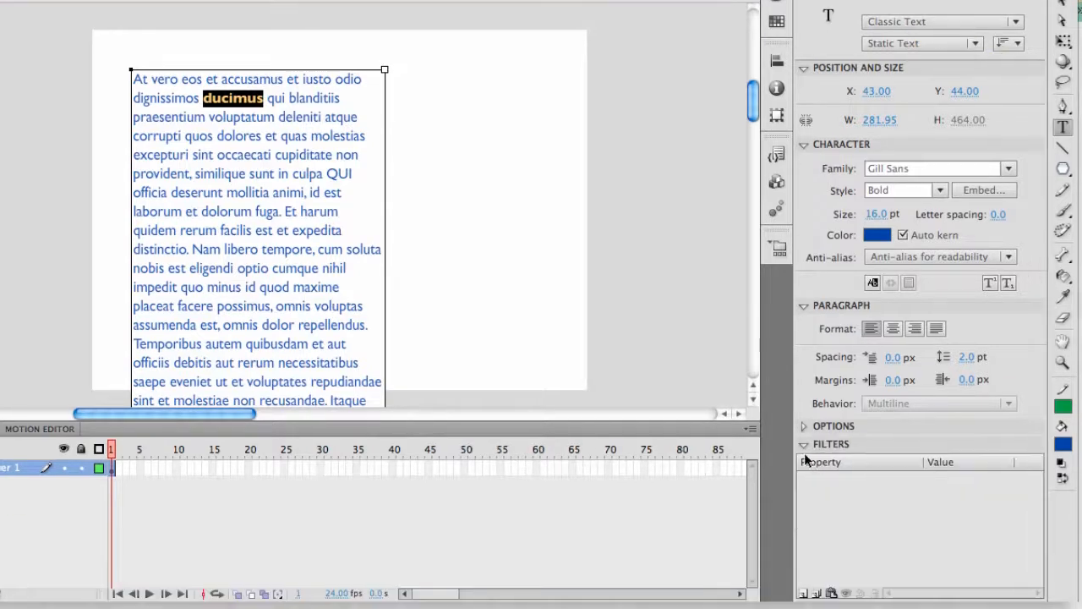
# - Try a Blur filter on the text block and delete it again
pyautogui.click(804, 593)
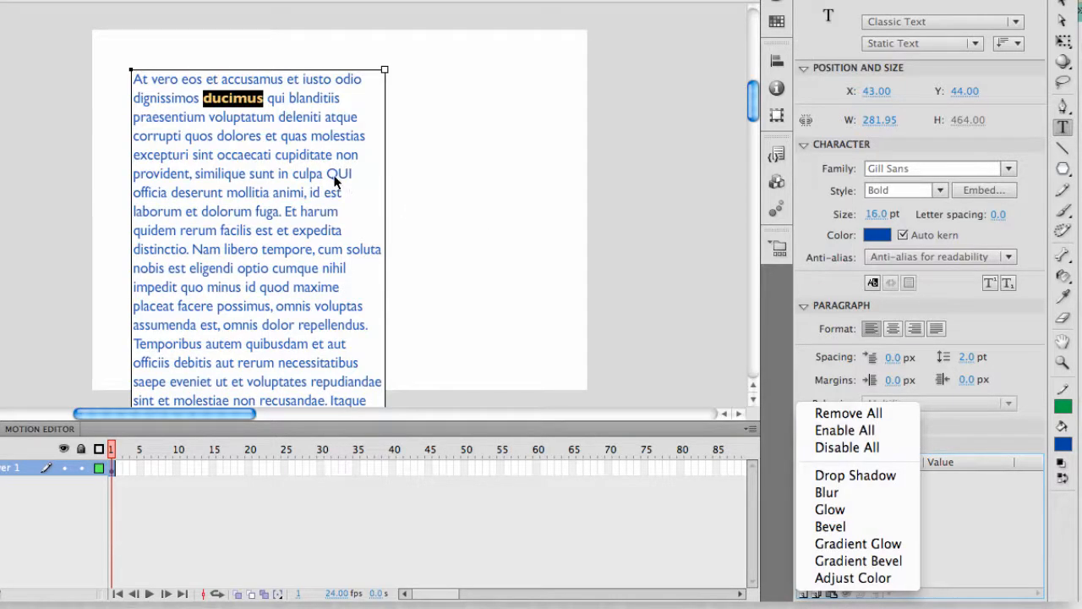
pyautogui.click(827, 492)
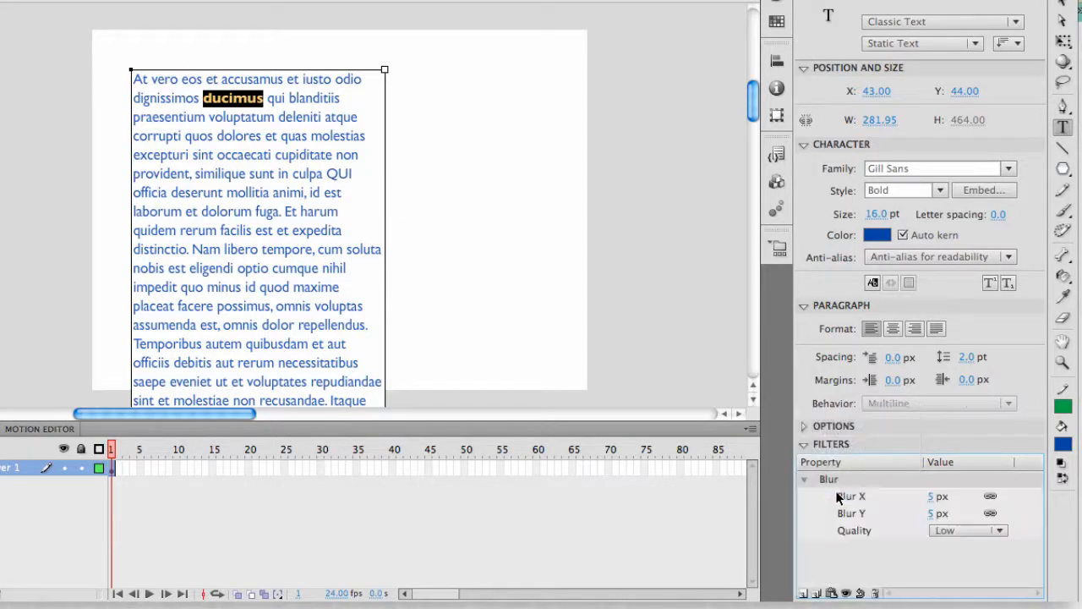
pyautogui.click(257, 99)
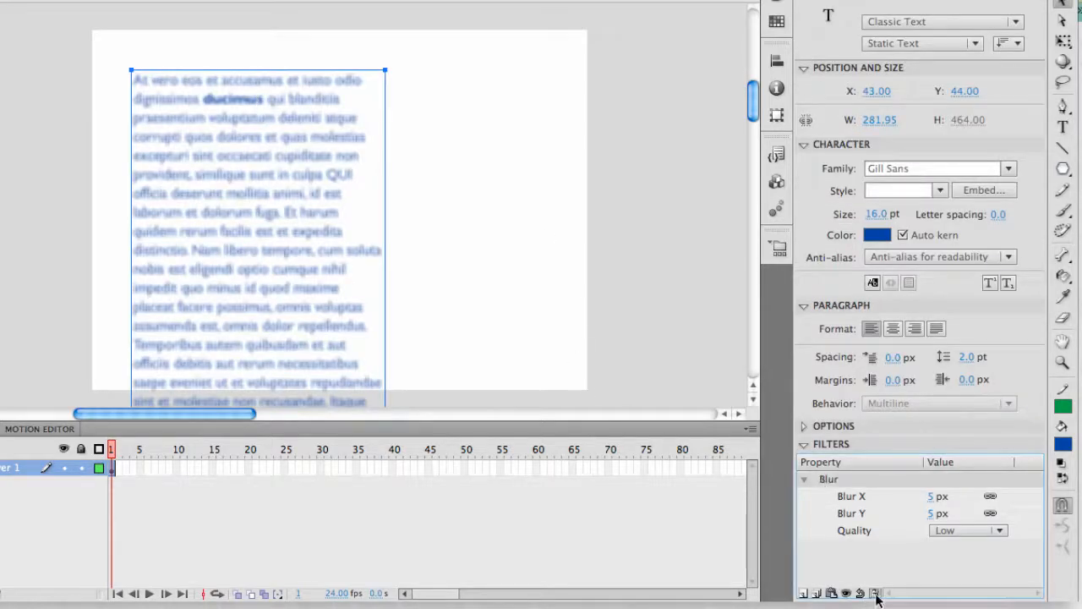
pyautogui.click(874, 593)
# - Try the Bevel and Drop Shadow filters on the text block and undo the drop shadow
pyautogui.click(804, 594)
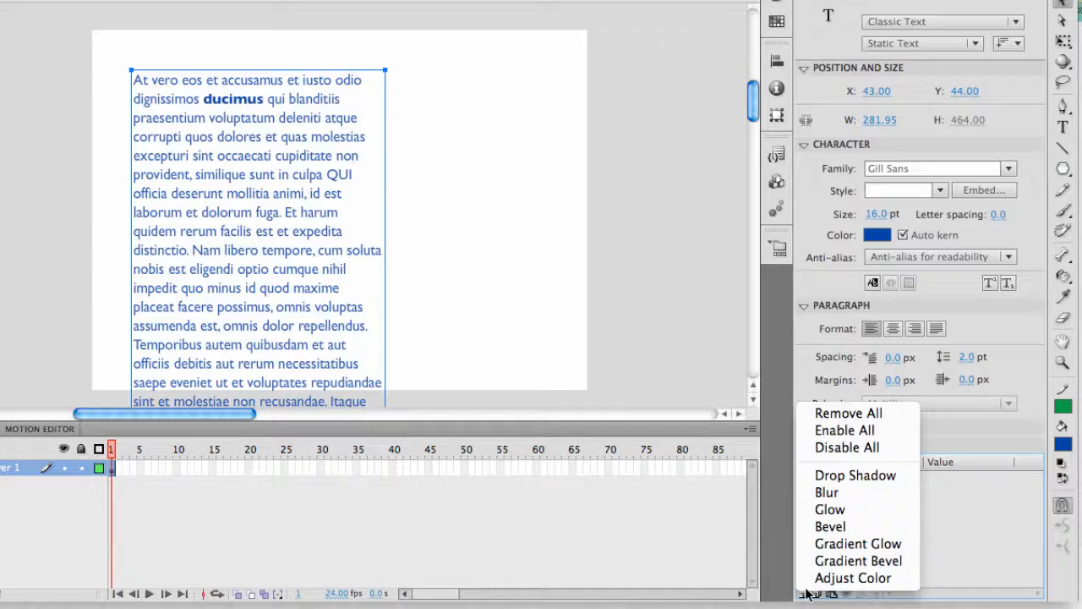
pyautogui.click(832, 526)
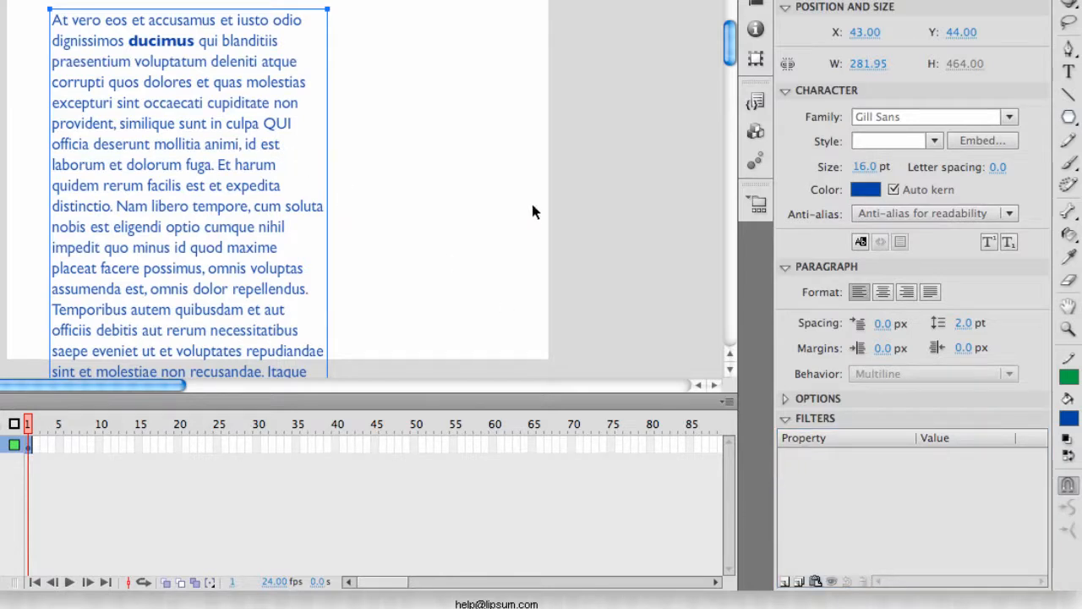
pyautogui.click(786, 583)
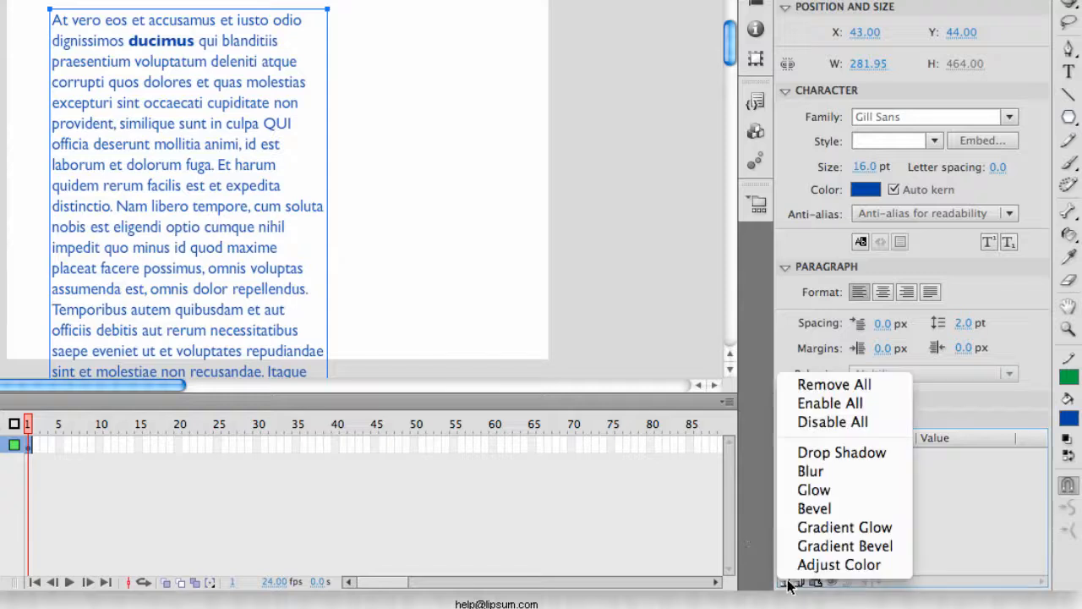
pyautogui.click(835, 452)
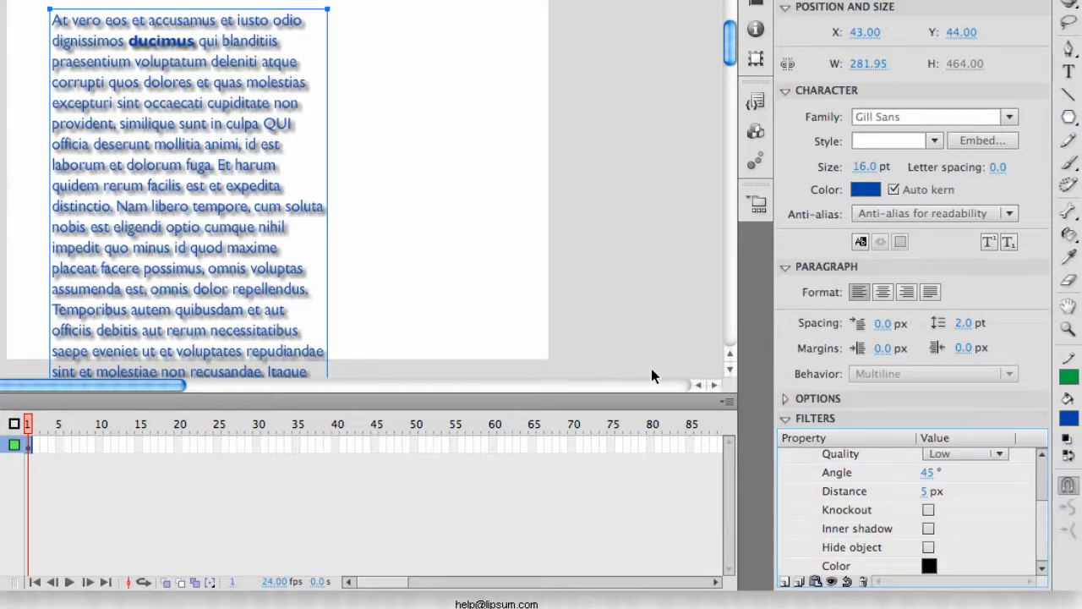
pyautogui.press('super+z')
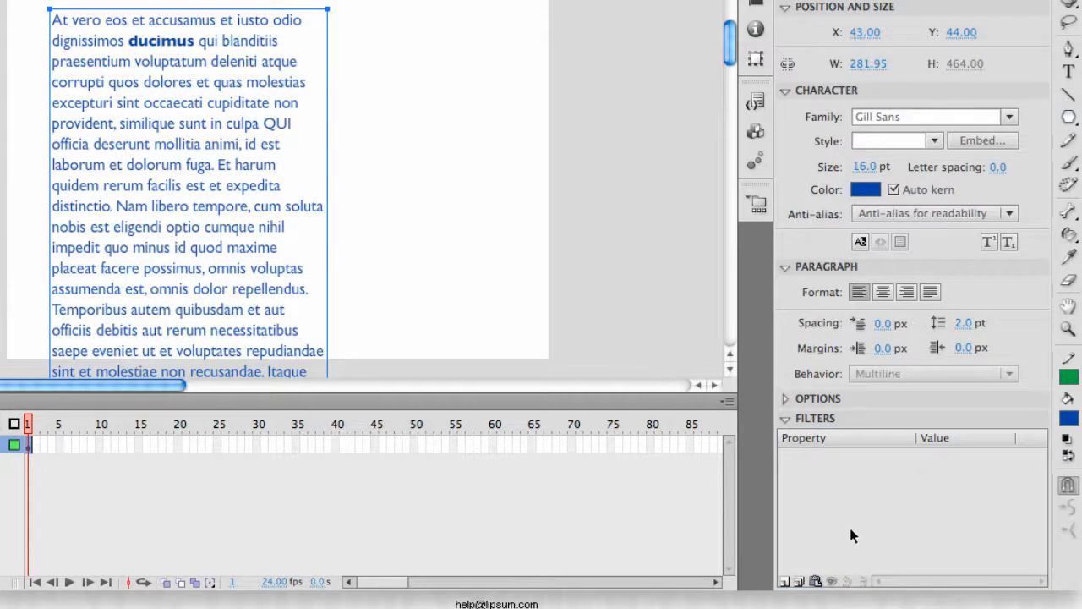
# - Try a Glow filter on the text block, look over its properties, and delete the filter
pyautogui.click(785, 581)
pyautogui.click(815, 490)
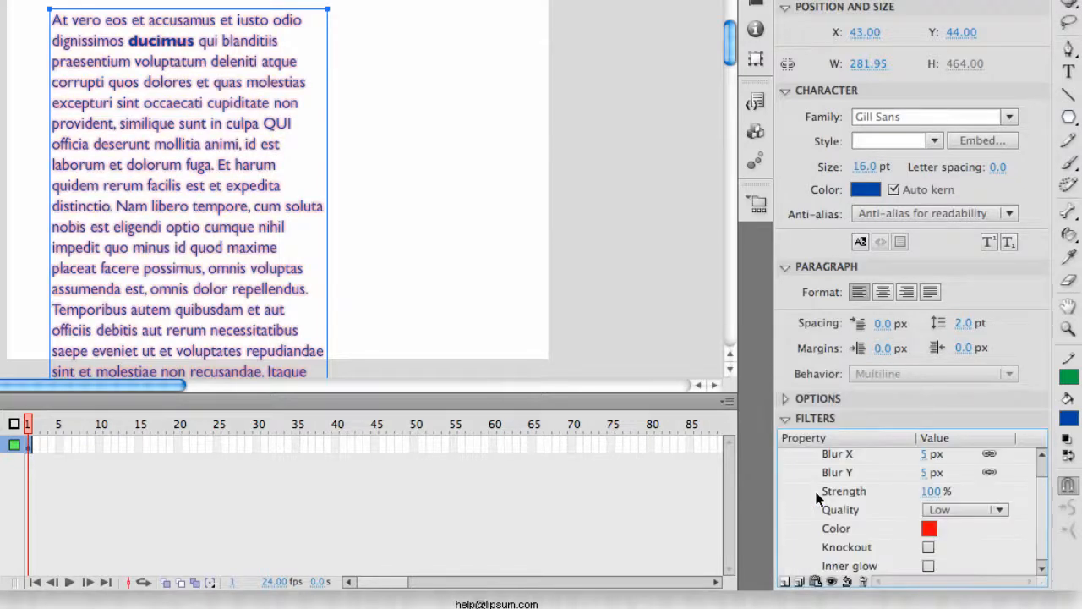
pyautogui.scroll(1, 845, 470)
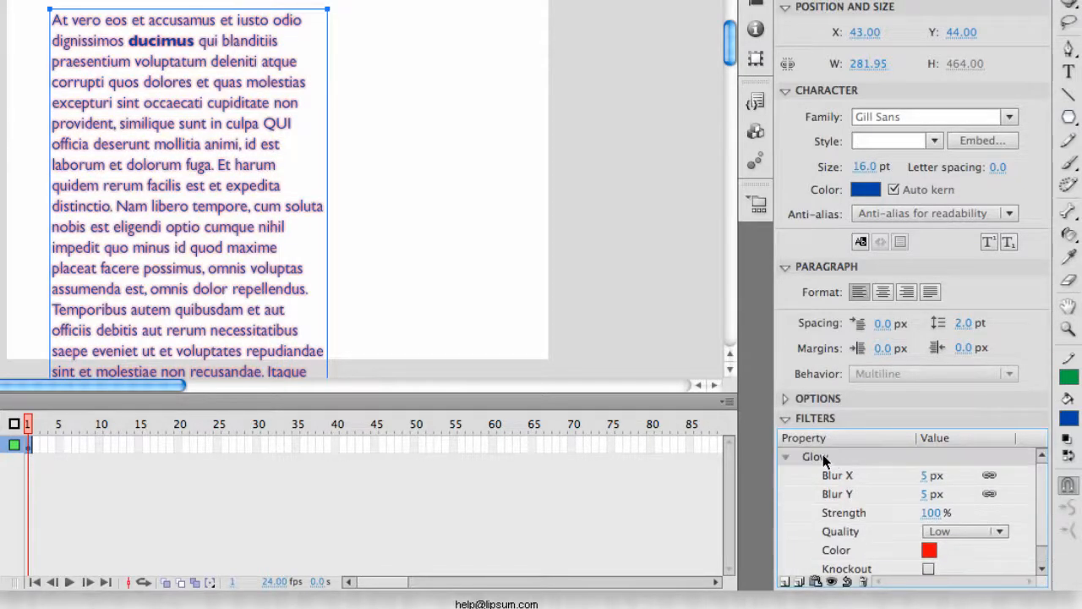
pyautogui.click(785, 458)
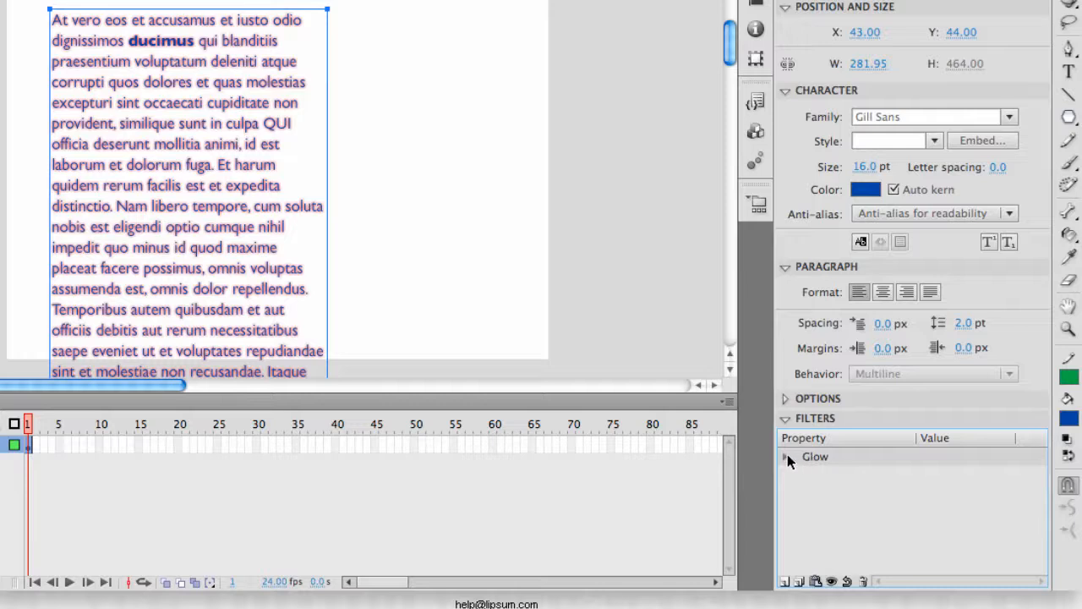
pyautogui.click(786, 455)
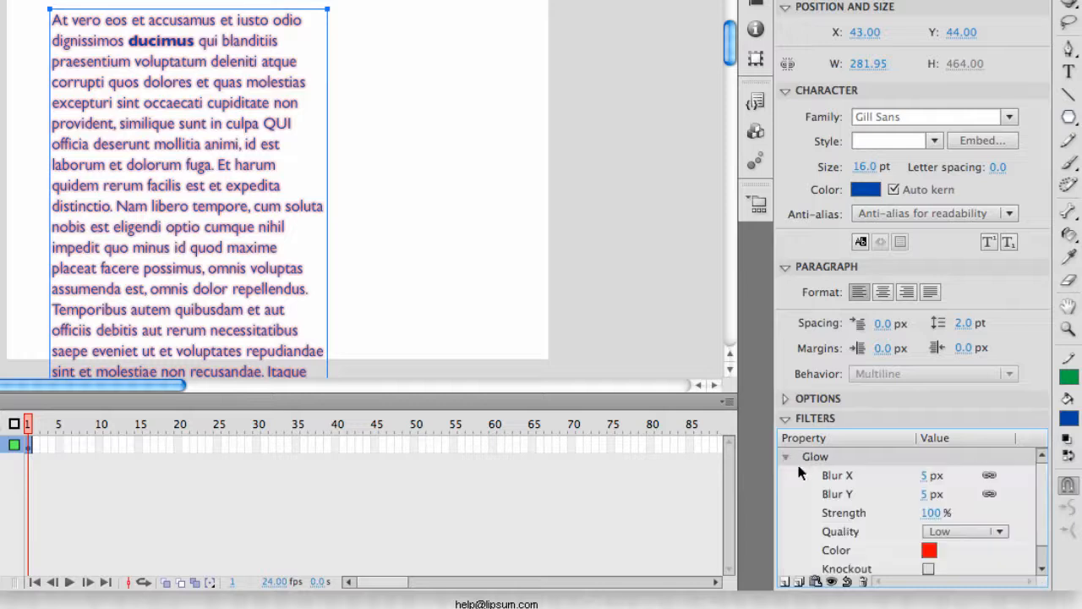
pyautogui.click(864, 582)
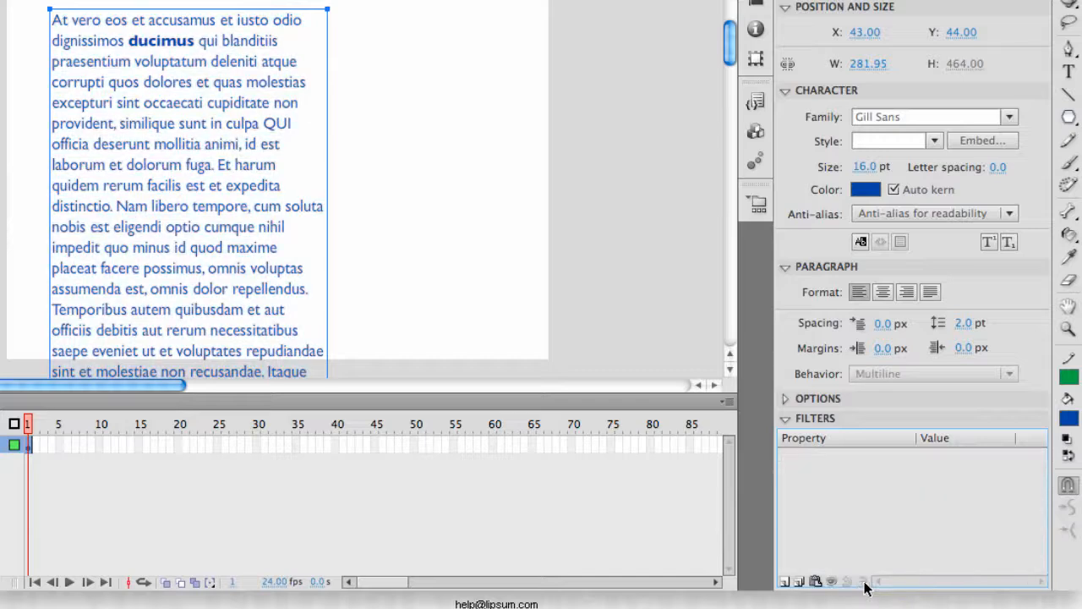
pyautogui.click(497, 28)
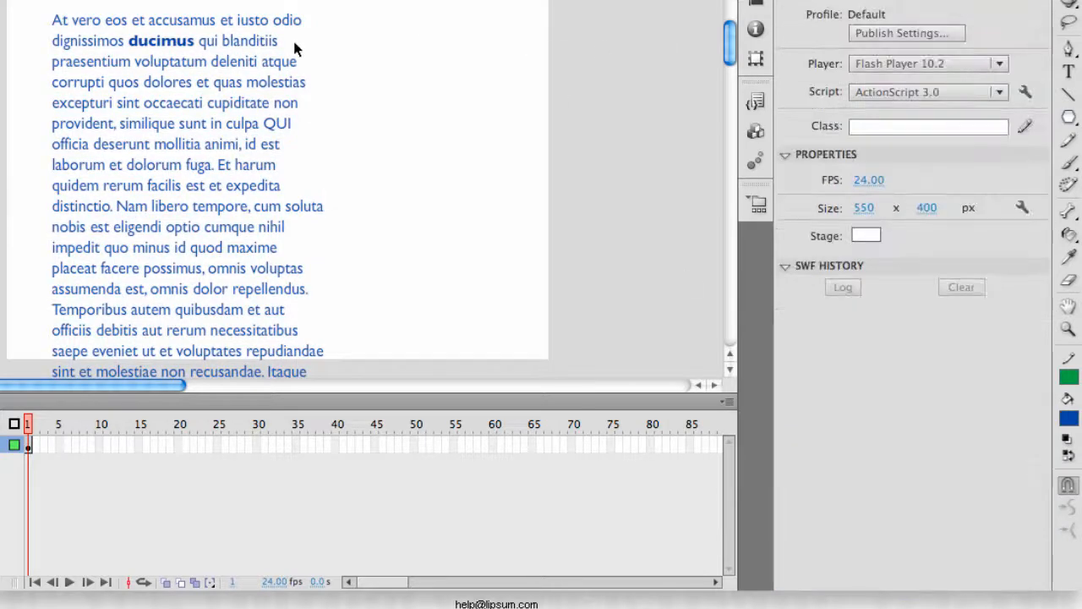
pyautogui.click(253, 44)
pyautogui.click(424, 103)
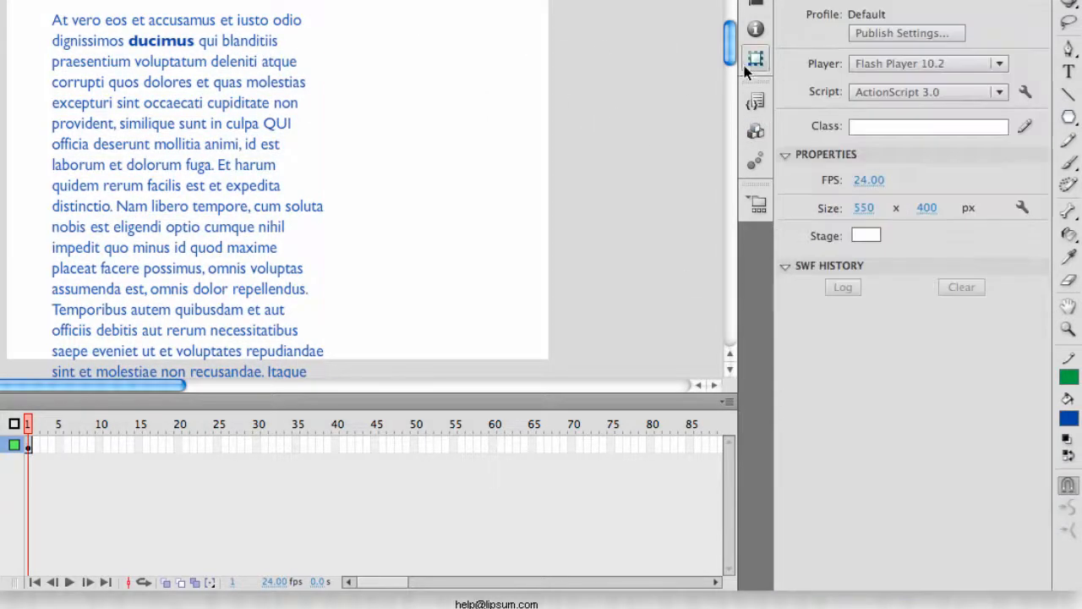
# - Try converting the paragraph's text block to TLF Text and return it to Classic Text
pyautogui.click(265, 59)
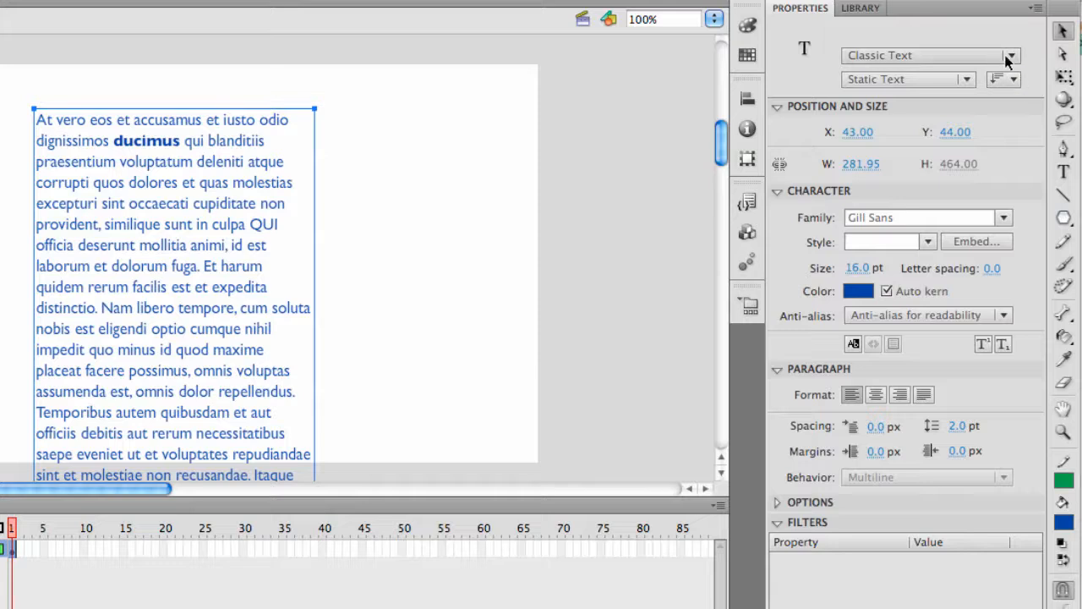
pyautogui.click(1010, 55)
pyautogui.click(883, 52)
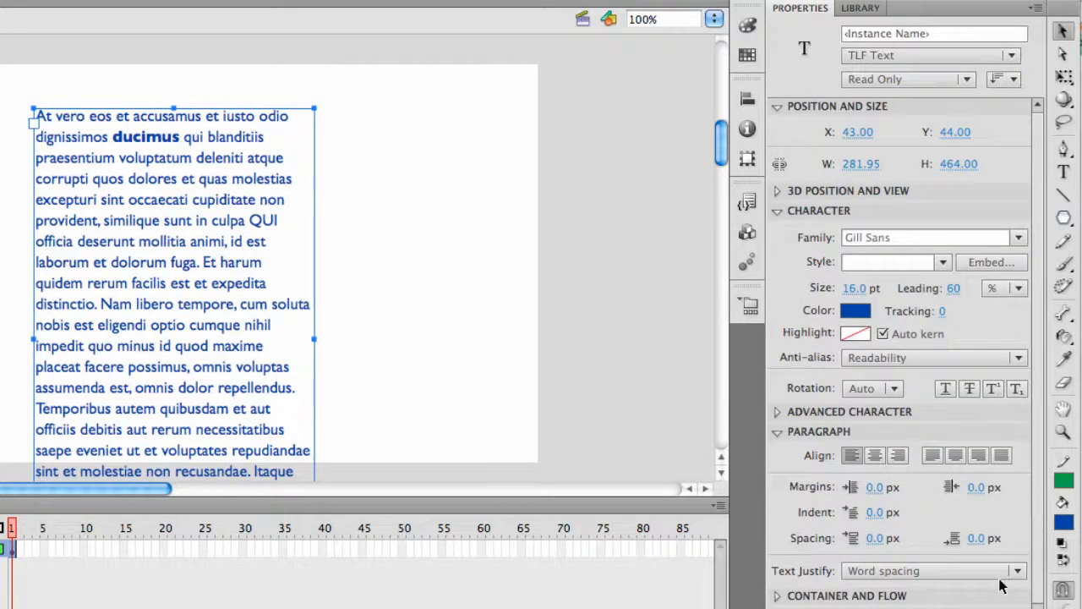
pyautogui.click(874, 66)
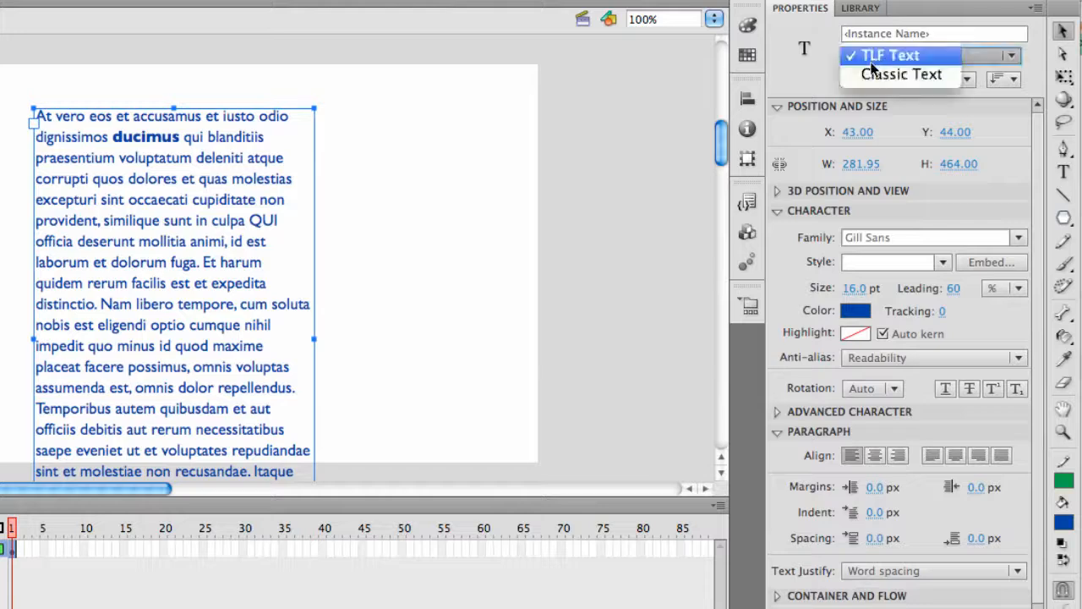
pyautogui.click(874, 72)
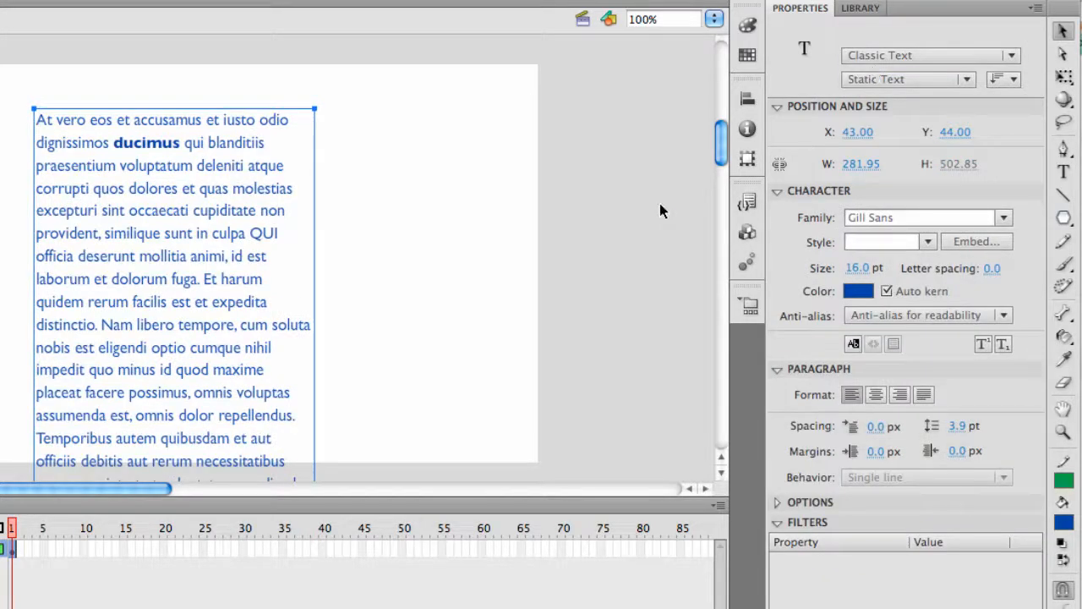
# - Try the Input Text and Dynamic Text types on the paragraph's text block, undoing each change
pyautogui.click(955, 78)
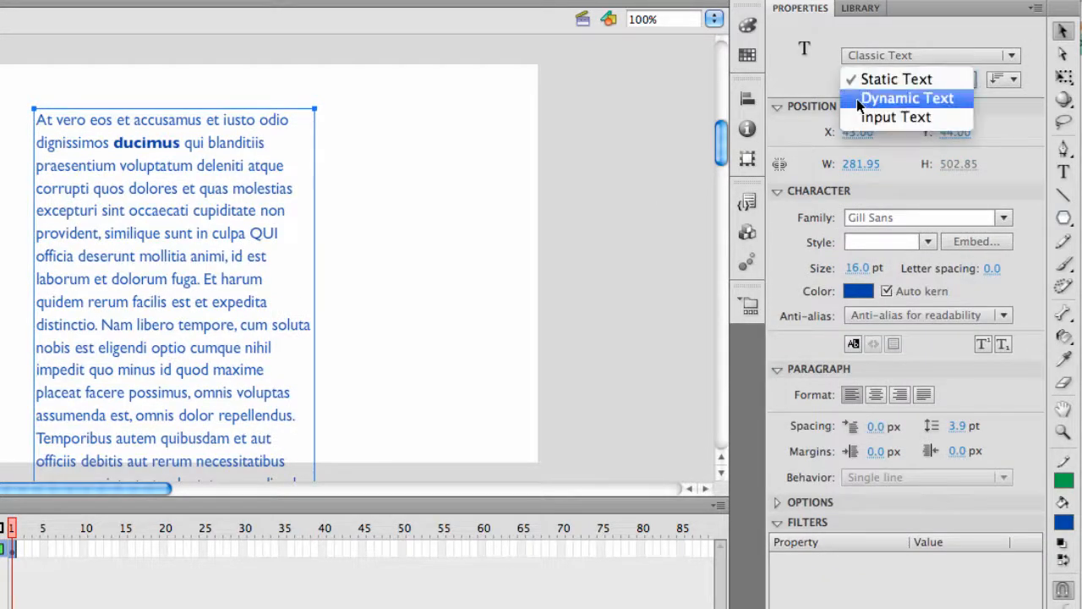
pyautogui.click(930, 119)
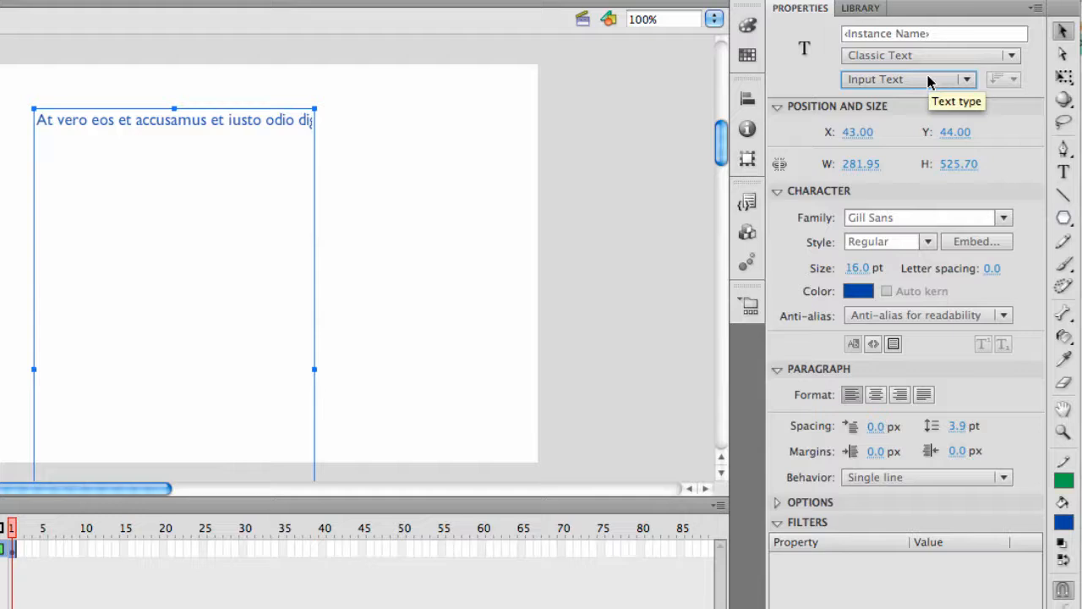
pyautogui.press('super+z')
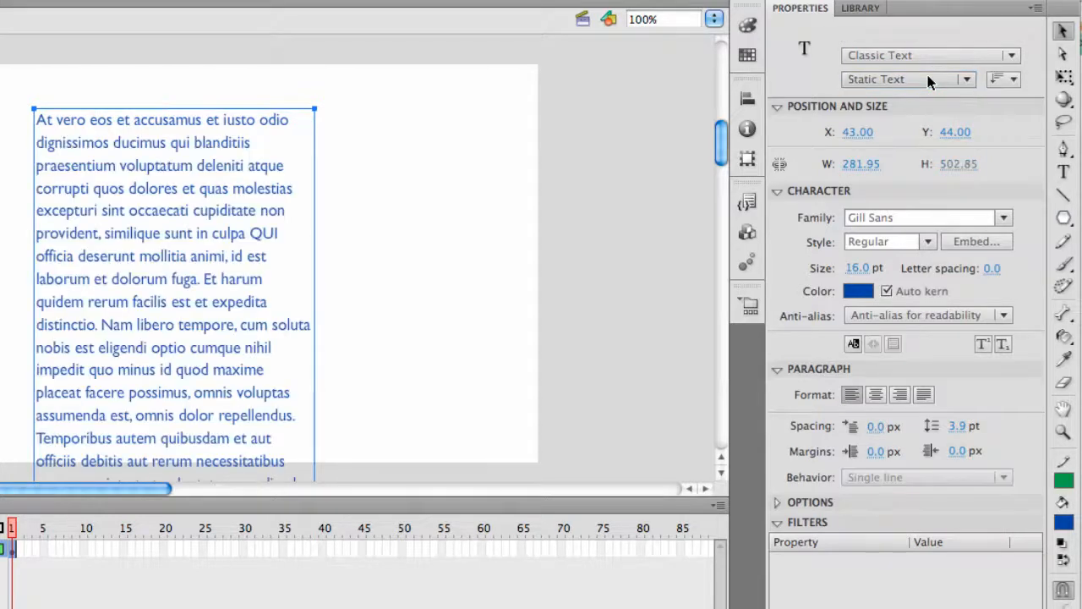
pyautogui.click(928, 78)
pyautogui.click(930, 98)
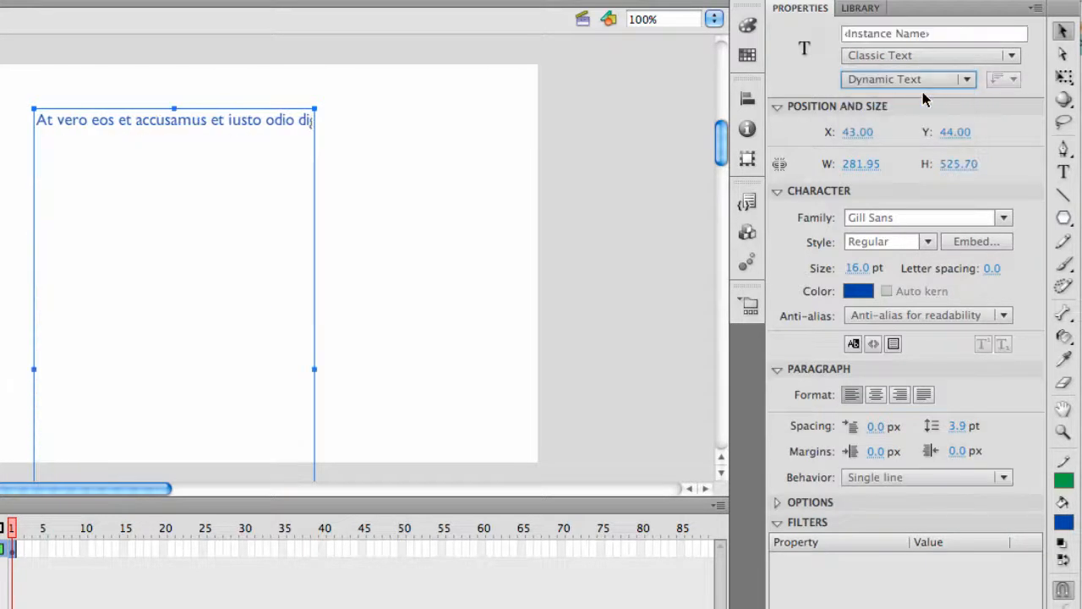
pyautogui.press('super+z')
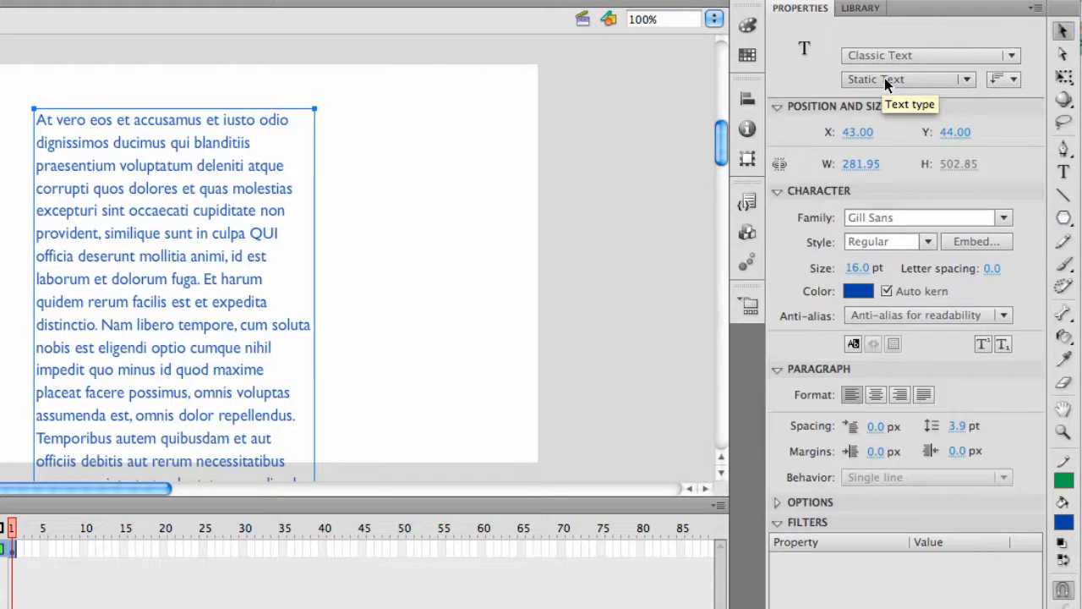
# - Try the Vertical orientation on the paragraph's text block and return it to Horizontal
pyautogui.click(1004, 79)
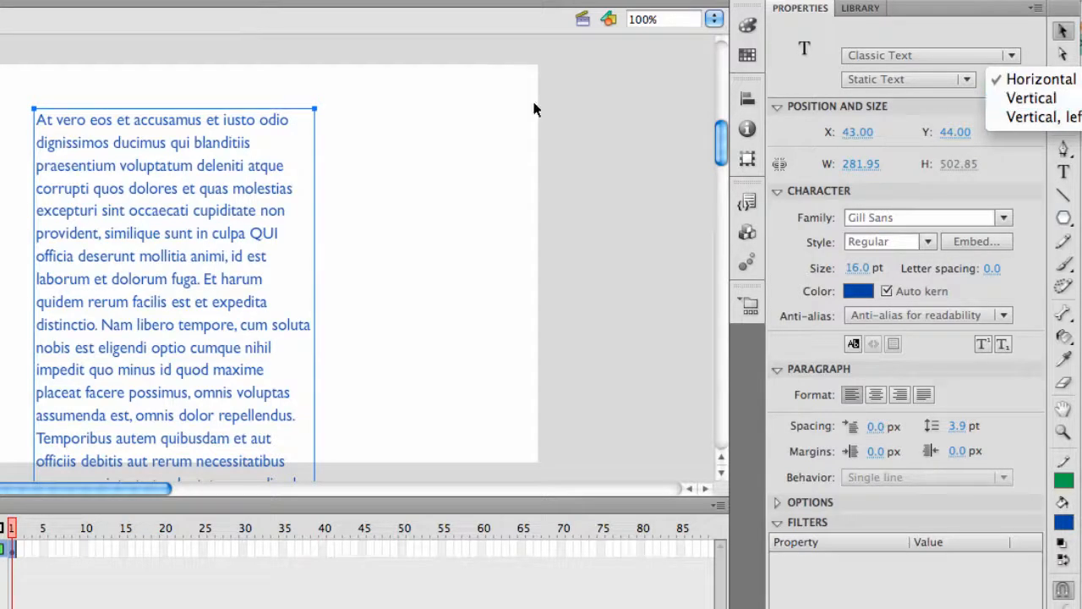
pyautogui.click(158, 147)
pyautogui.click(1004, 78)
pyautogui.click(1013, 96)
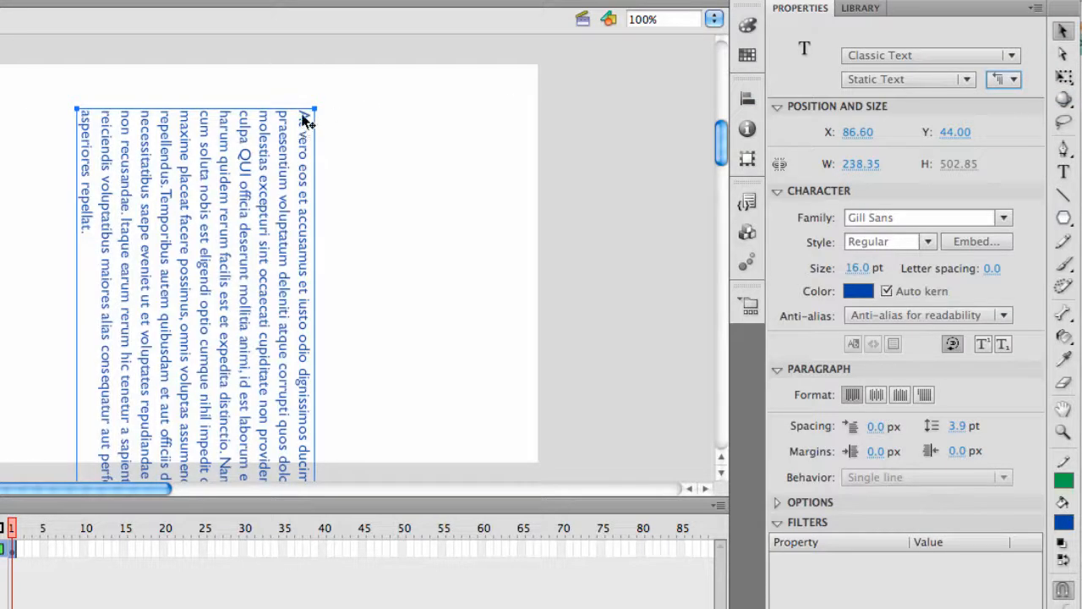
pyautogui.click(1003, 79)
pyautogui.click(1016, 80)
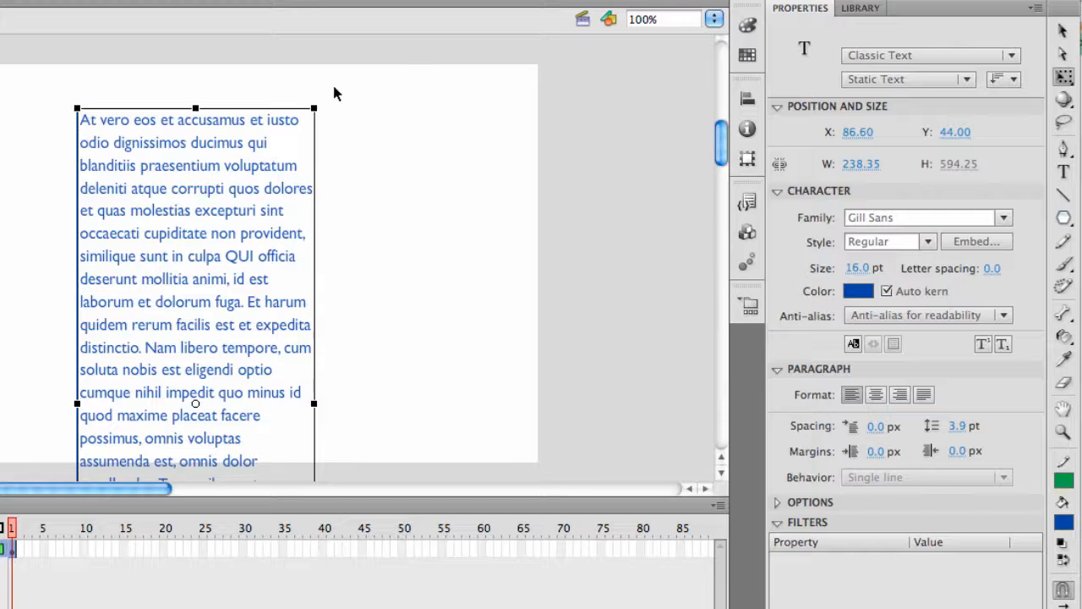
# - Try rotating the text block a quarter turn clockwise with Free Transform, and undo the rotation
pyautogui.moveTo(321, 94); pyautogui.dragTo(455, 389)
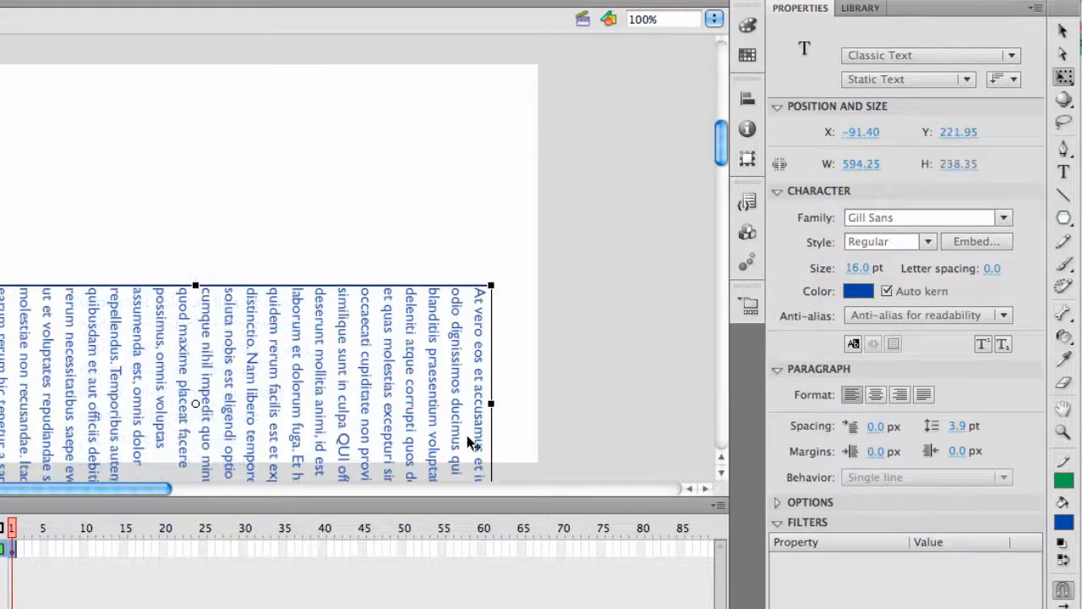
pyautogui.press('t')
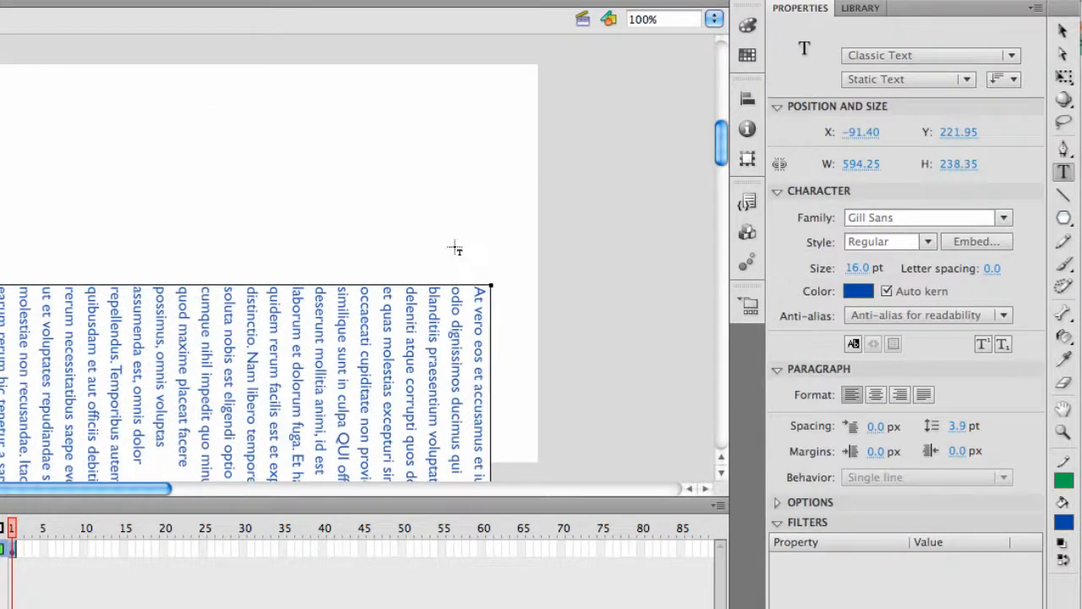
pyautogui.click(1062, 32)
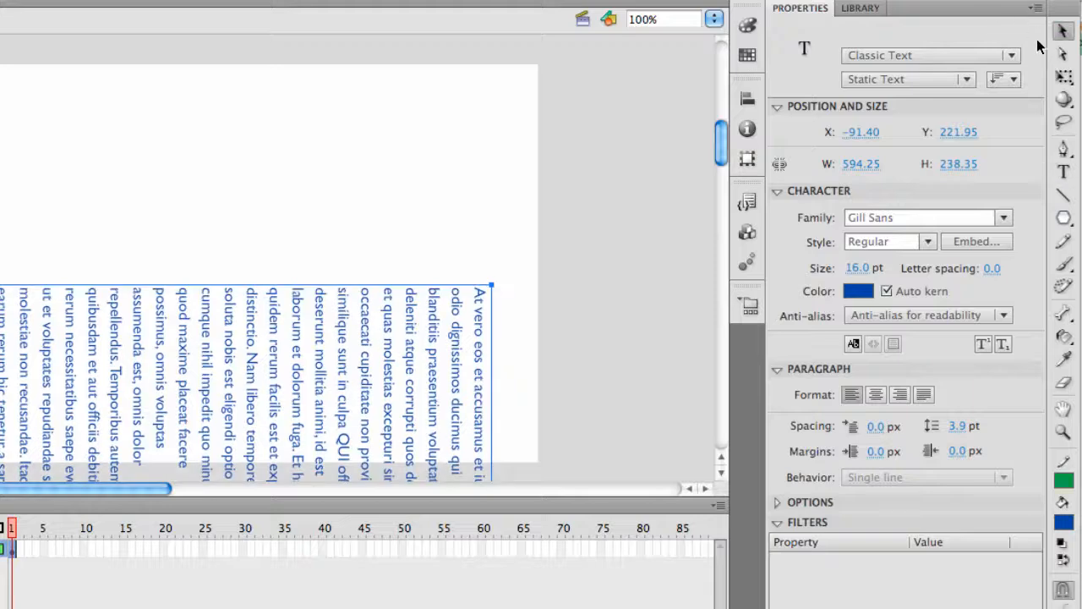
pyautogui.hotkey('ctrl', 'z')
pyautogui.click(484, 249)
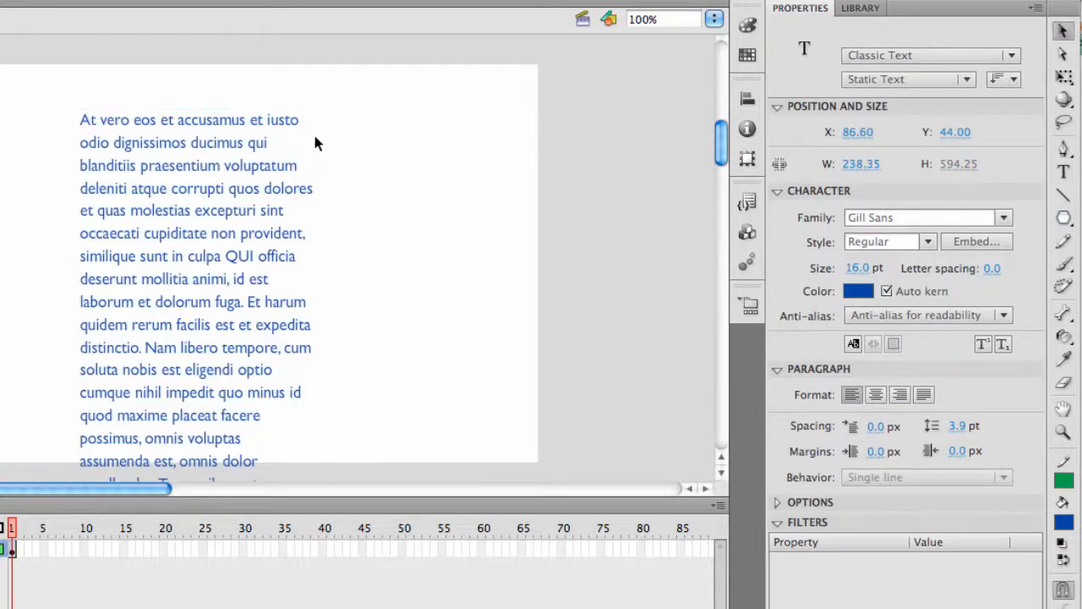
# - Widen the text block to about 436 px so the whole paragraph fits on the stage
pyautogui.click(240, 120)
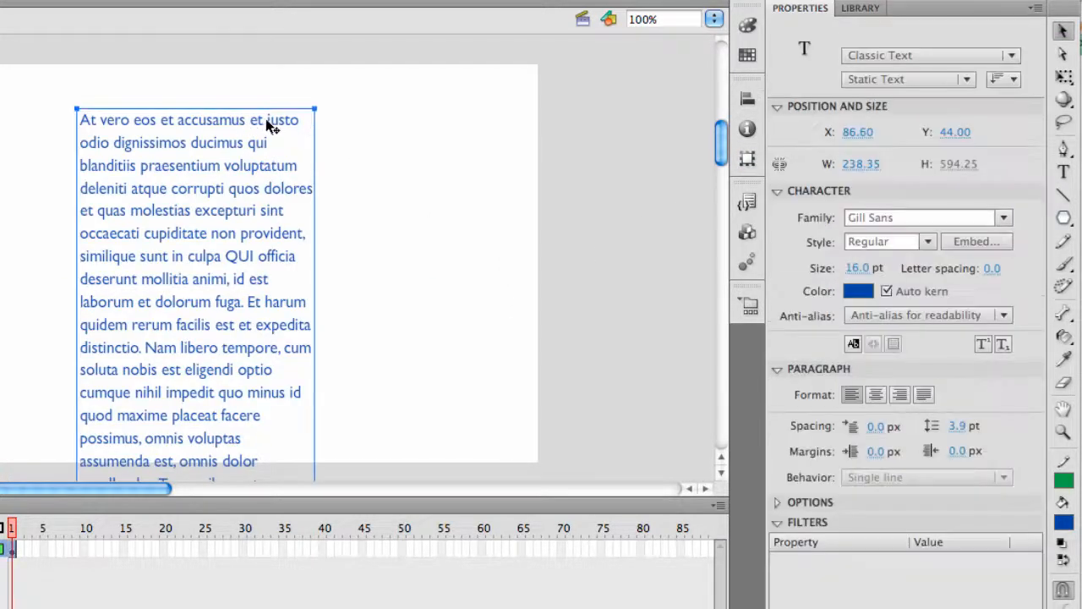
pyautogui.moveTo(311, 106); pyautogui.dragTo(364, 110)
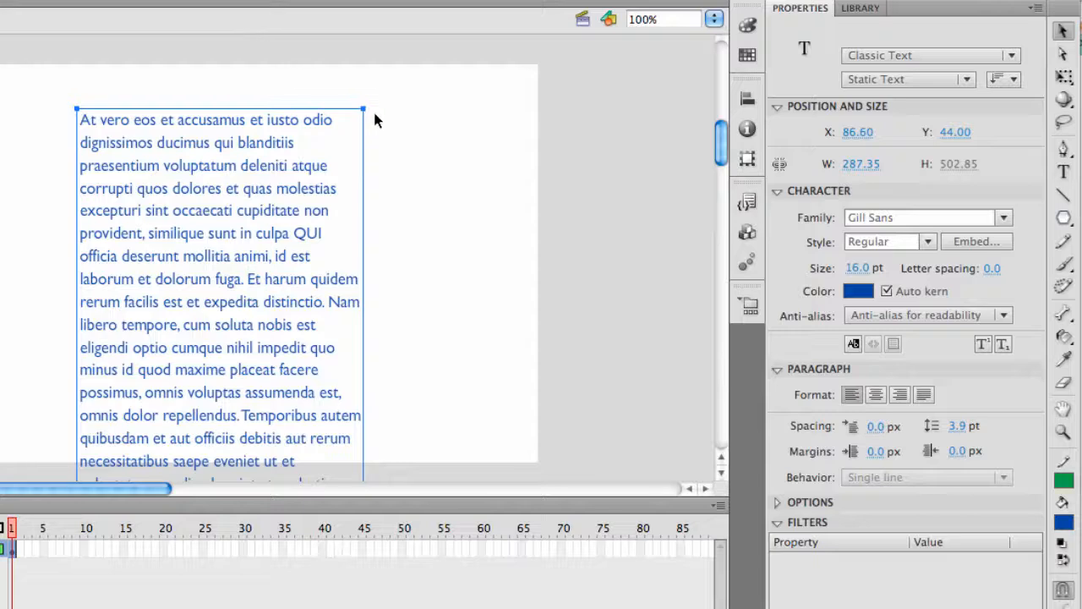
pyautogui.moveTo(373, 109); pyautogui.dragTo(515, 110)
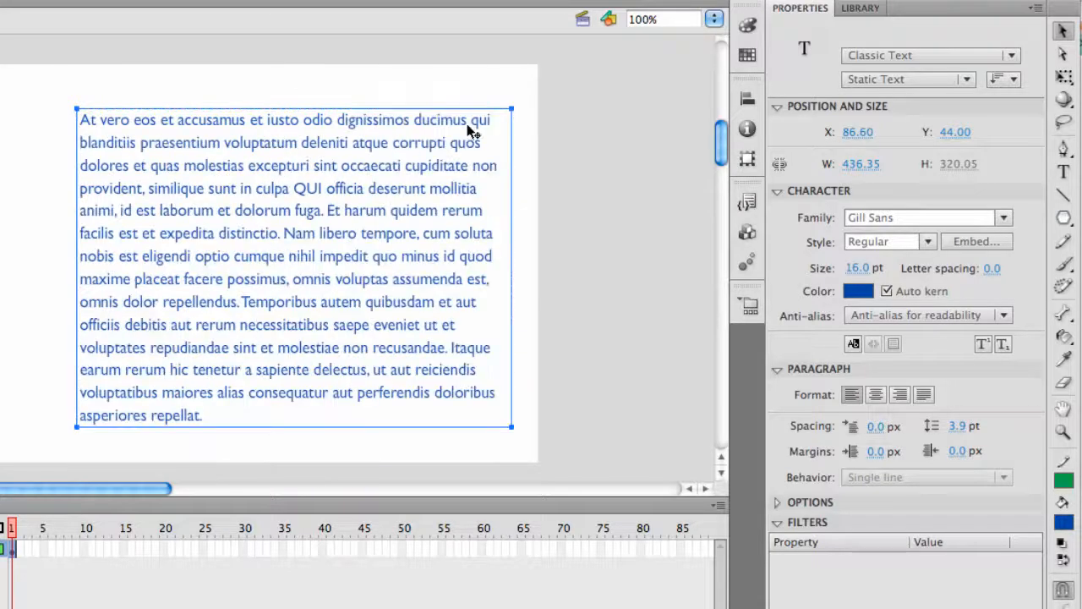
# - Try rotating the text block counterclockwise with Free Transform, enter its text for editing while tilted, and undo the rotations
pyautogui.click(1062, 78)
pyautogui.click(896, 77)
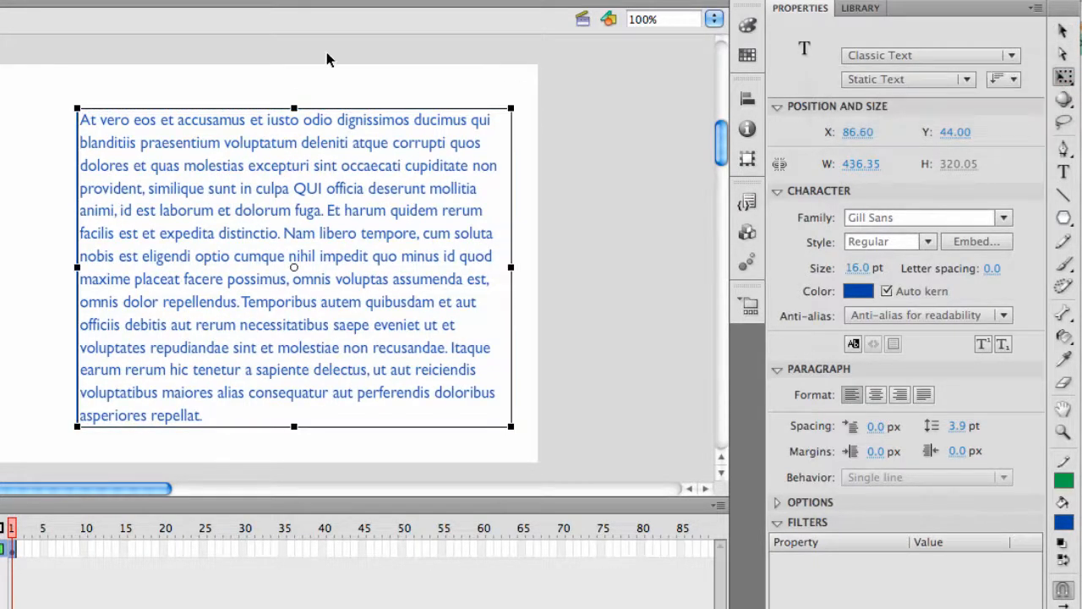
pyautogui.moveTo(523, 93); pyautogui.dragTo(407, 48)
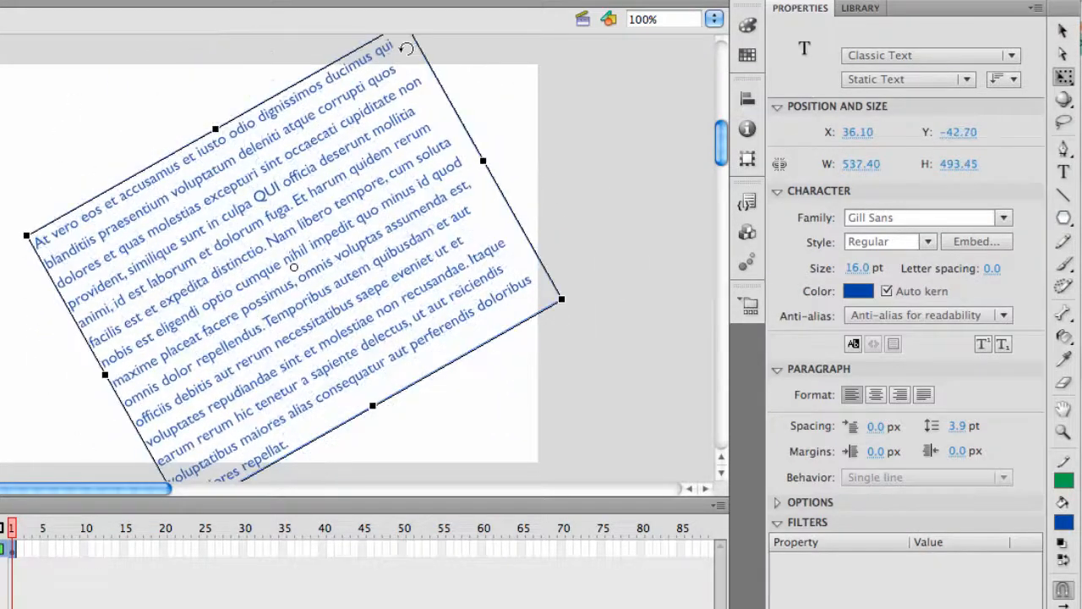
pyautogui.doubleClick(202, 291)
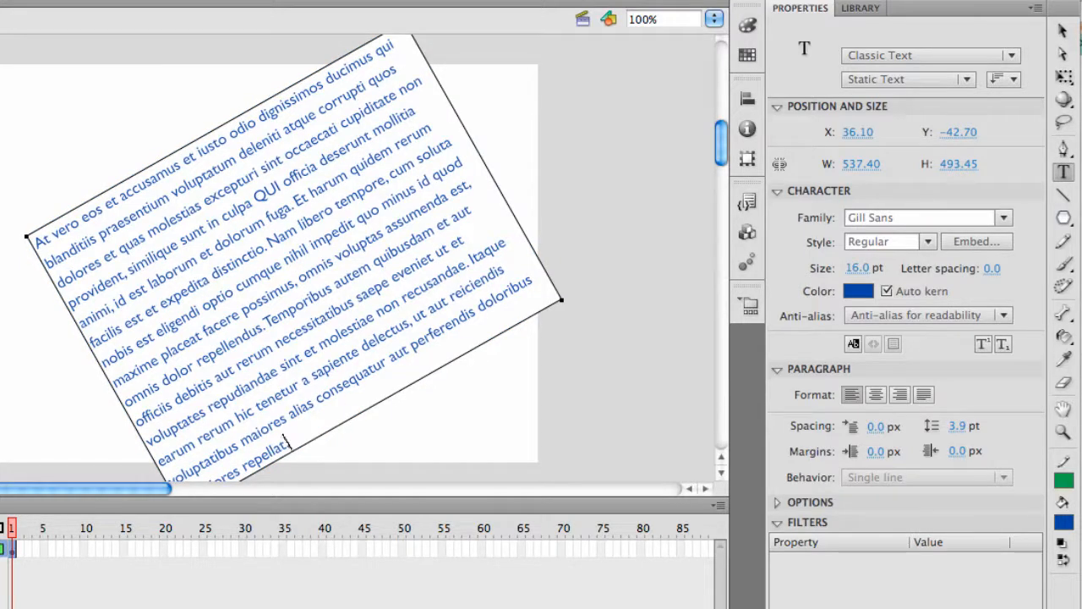
pyautogui.click(1064, 31)
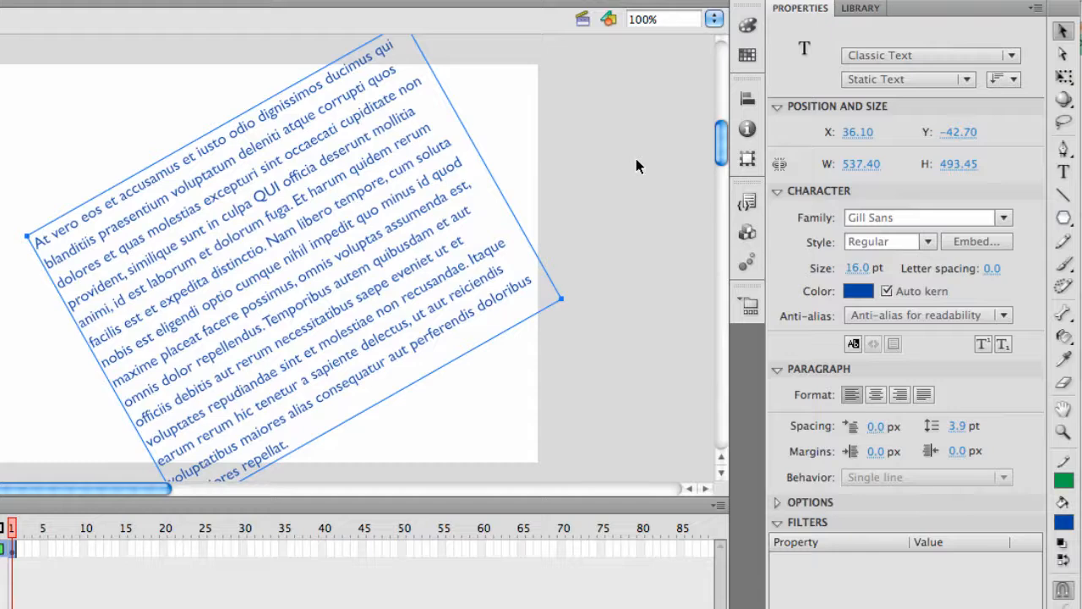
pyautogui.click(603, 178)
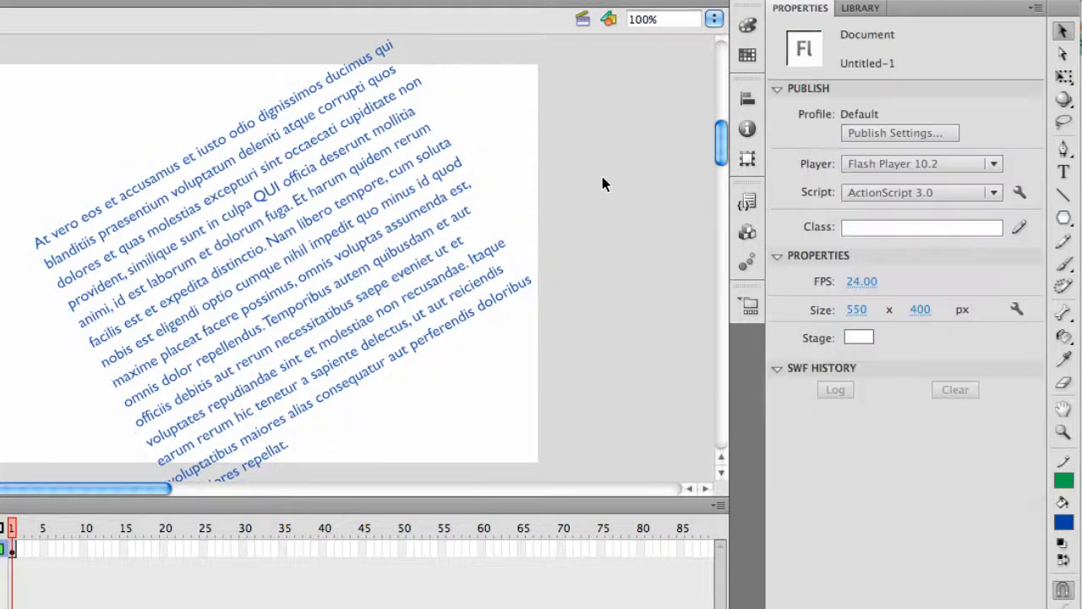
pyautogui.press('super+z')
pyautogui.press('super+z')
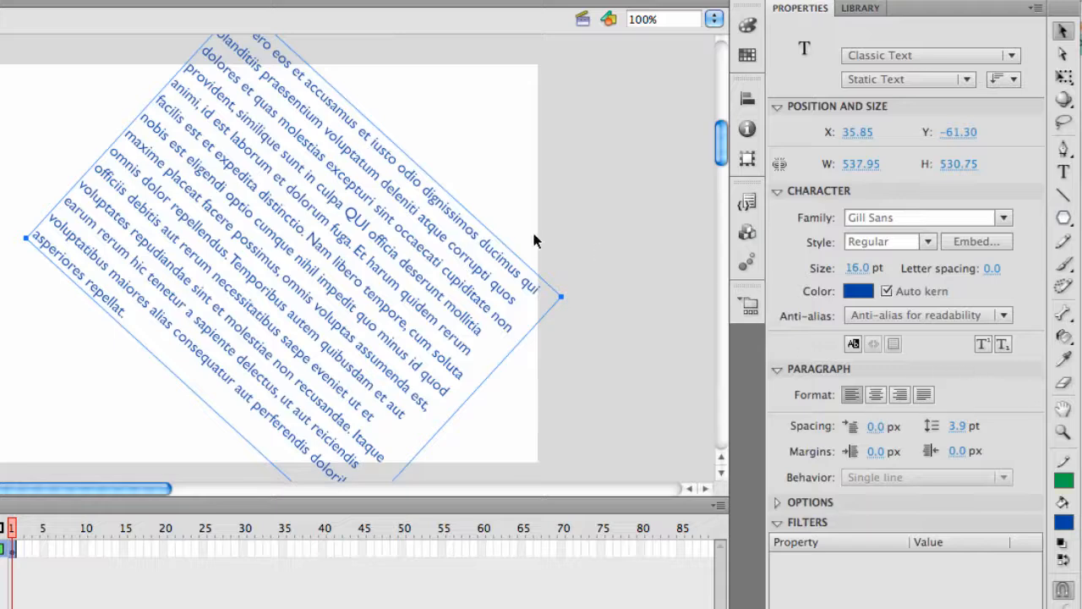
pyautogui.press('super+z')
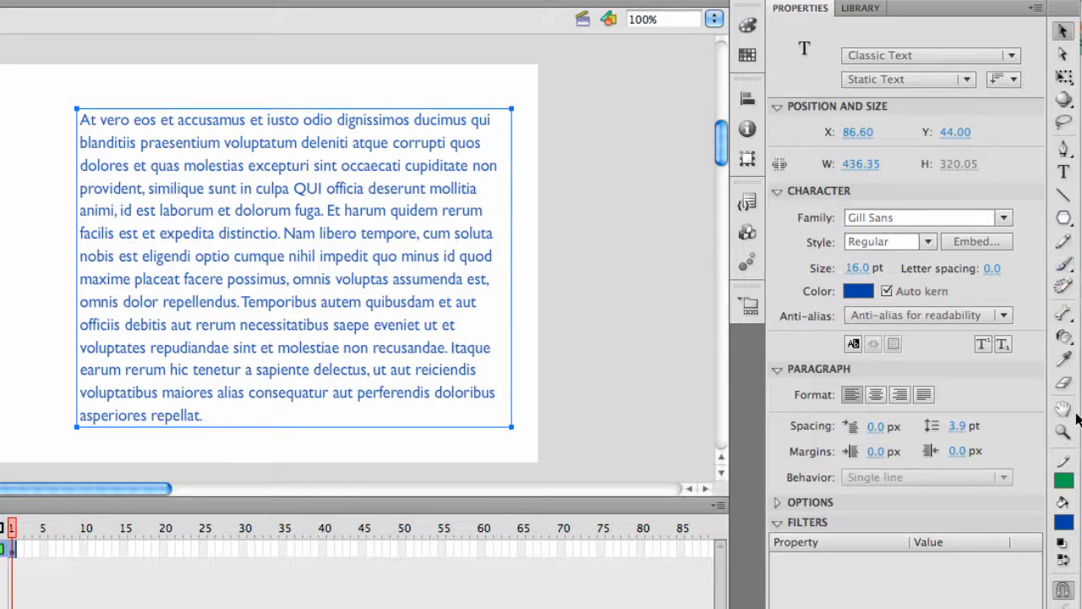
# - Try erasing parts of the text block with the Eraser tool, stroking diagonally across the paragraph
pyautogui.click(1062, 382)
pyautogui.moveTo(469, 80); pyautogui.dragTo(213, 282)
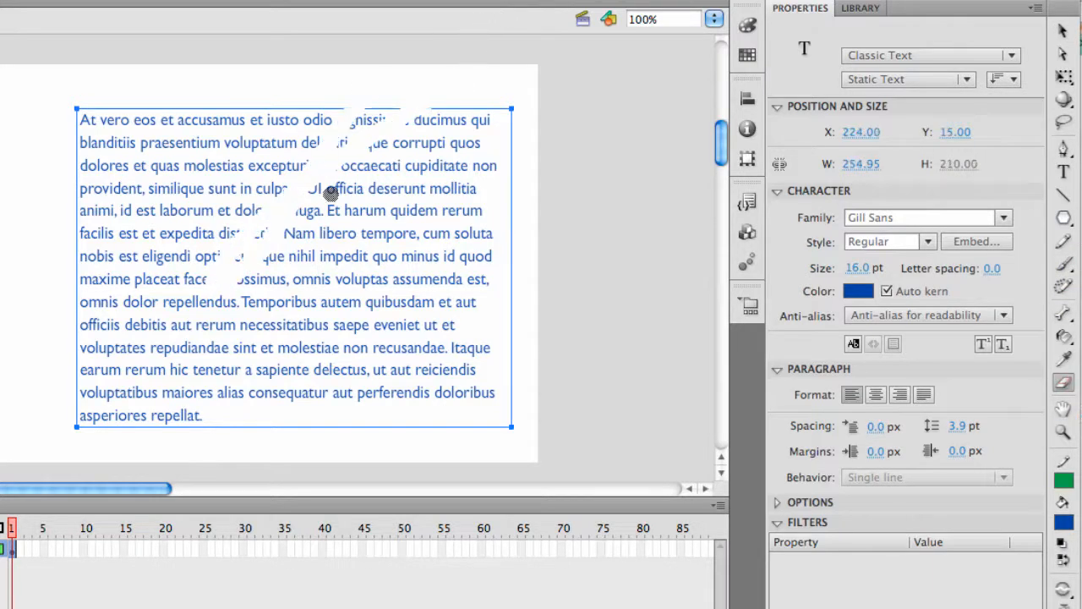
pyautogui.moveTo(330, 193)
pyautogui.mouseDown()
pyautogui.moveTo(389, 108)
pyautogui.moveTo(499, 131)
pyautogui.moveTo(220, 286)
pyautogui.moveTo(542, 220)
pyautogui.mouseUp()
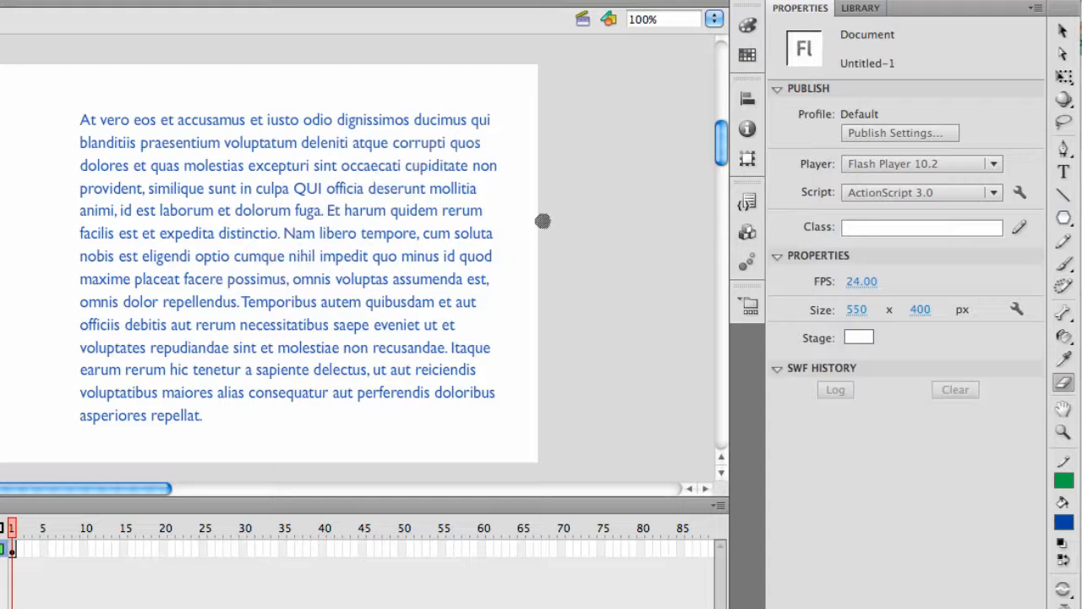
pyautogui.click(1062, 32)
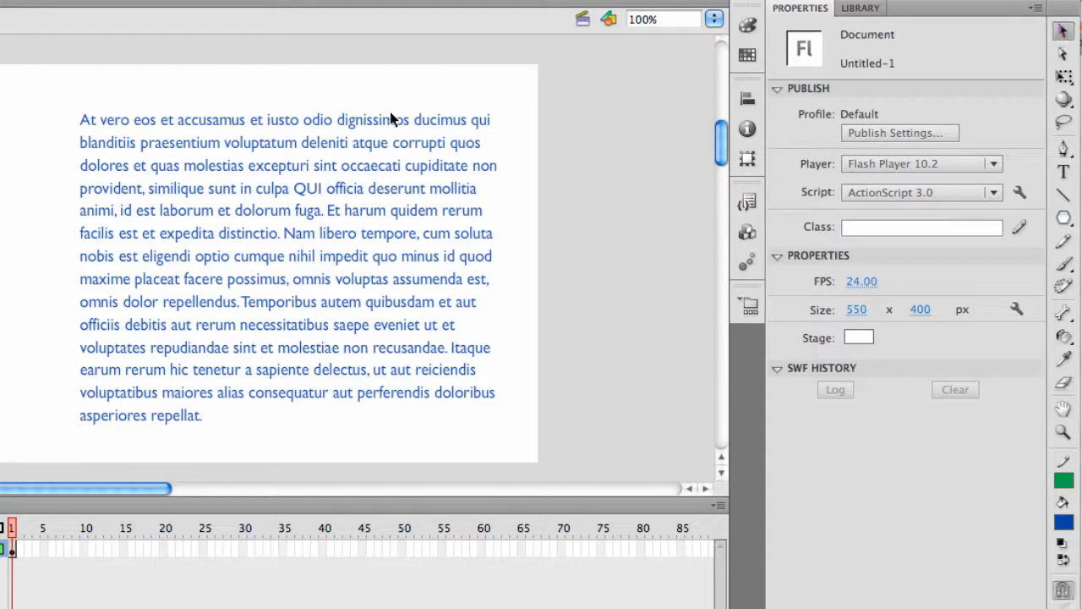
pyautogui.click(396, 122)
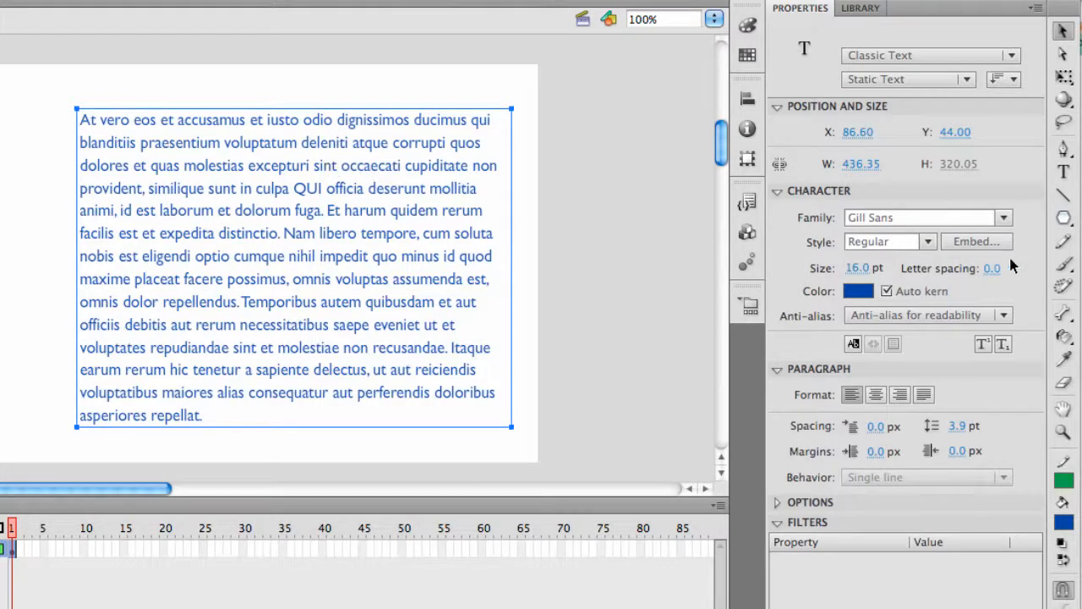
pyautogui.click(1064, 382)
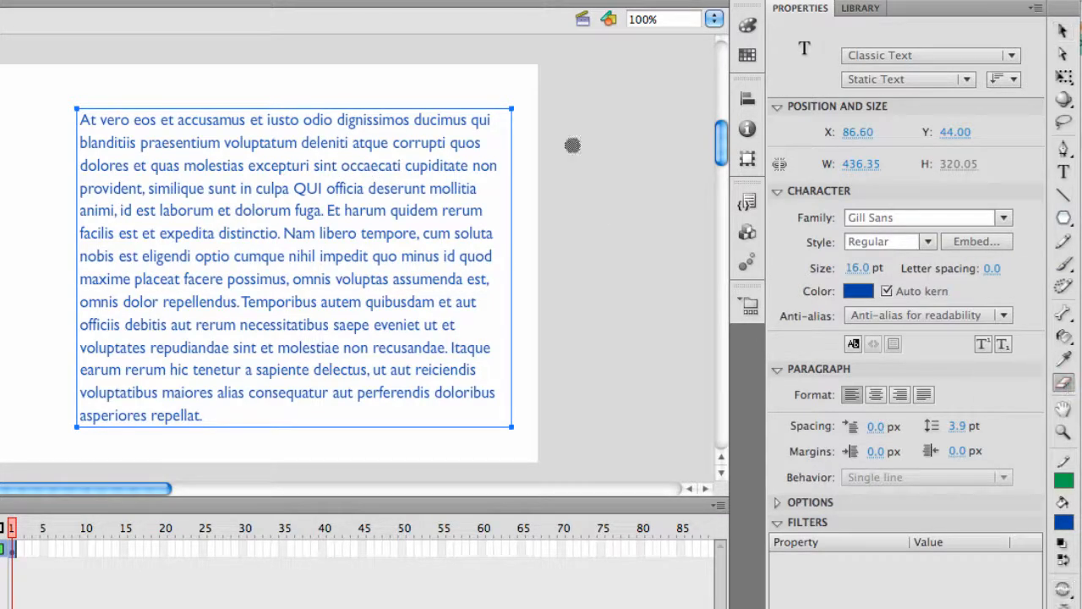
pyautogui.moveTo(457, 104)
pyautogui.mouseDown()
pyautogui.moveTo(198, 338)
pyautogui.moveTo(334, 235)
pyautogui.moveTo(292, 254)
pyautogui.moveTo(544, 290)
pyautogui.mouseUp()
pyautogui.click(1062, 31)
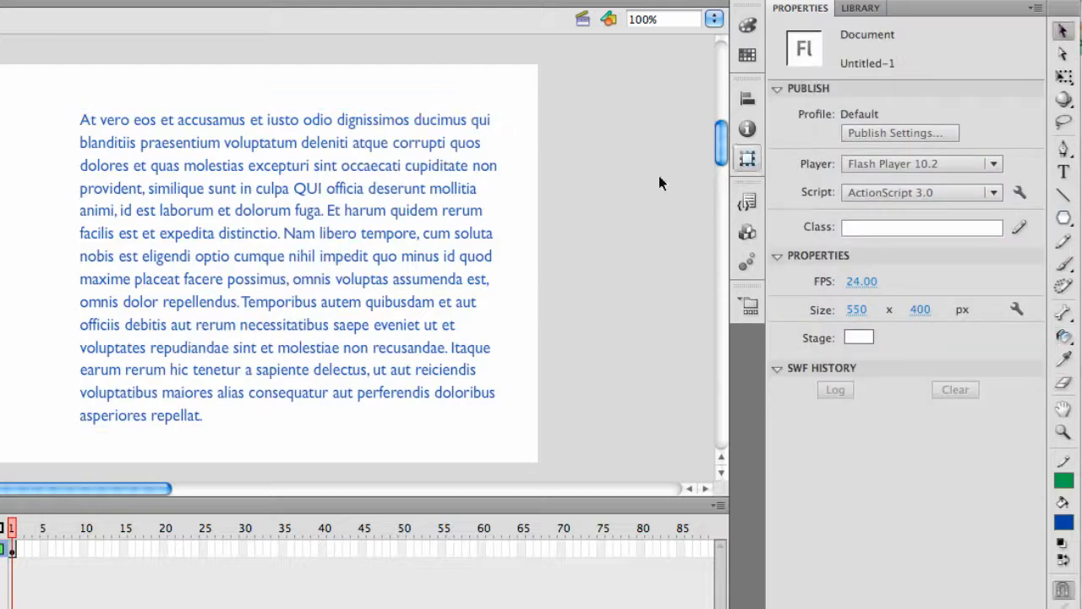
# - Break apart the paragraph's text block into individual letters
pyautogui.click(394, 194)
pyautogui.rightClick(395, 195)
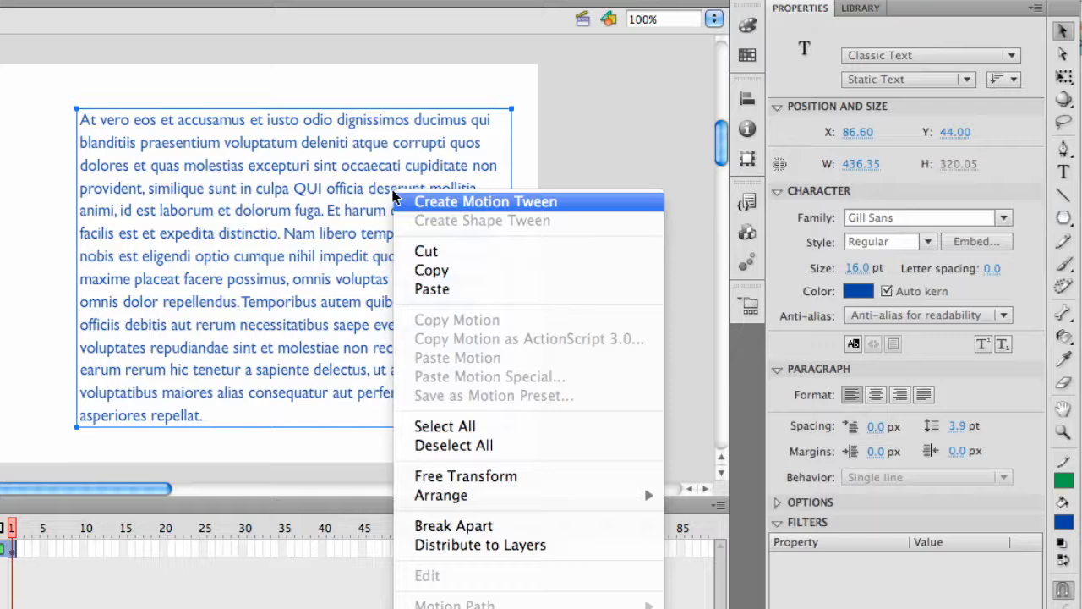
pyautogui.click(453, 525)
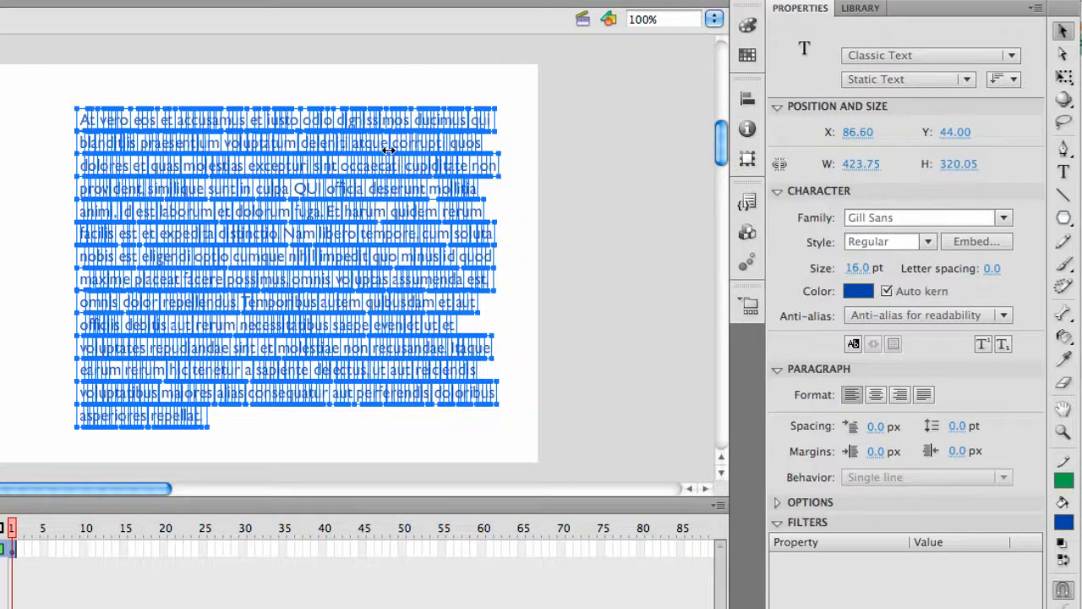
# - Move the first "o" of "odio" straight up above the paragraph's first line, to about Y 16.75
pyautogui.click(1058, 430)
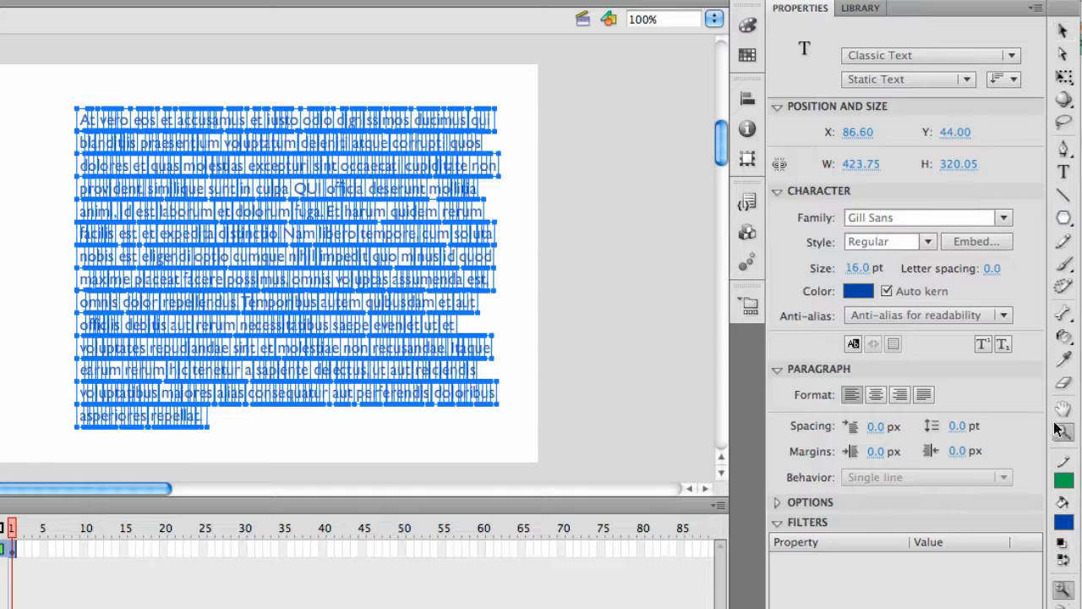
pyautogui.click(276, 104)
pyautogui.click(327, 328)
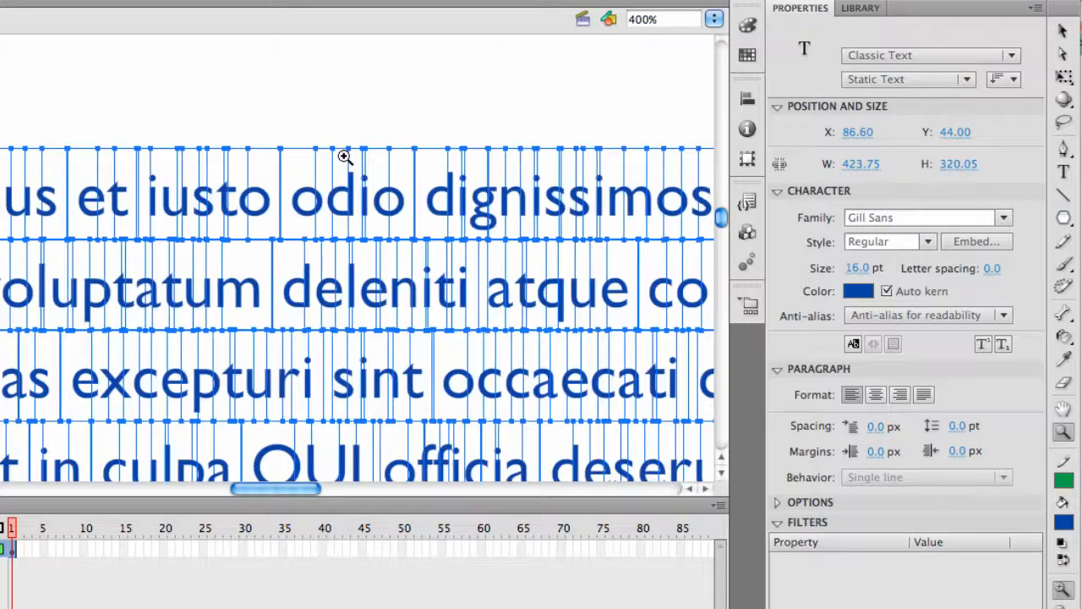
pyautogui.click(344, 157)
pyautogui.click(1062, 31)
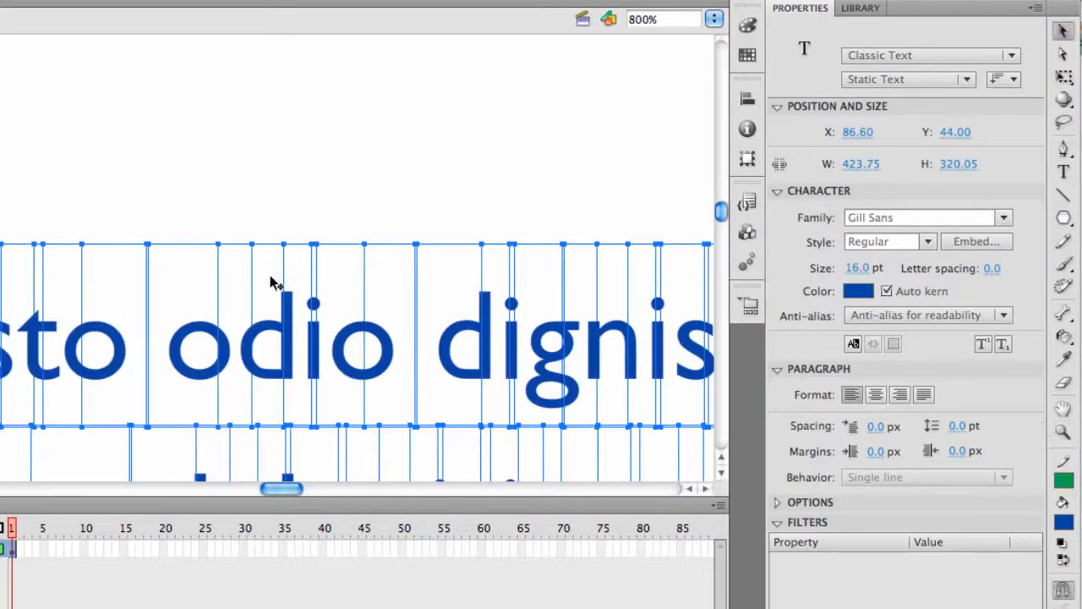
pyautogui.moveTo(229, 331); pyautogui.dragTo(222, 113)
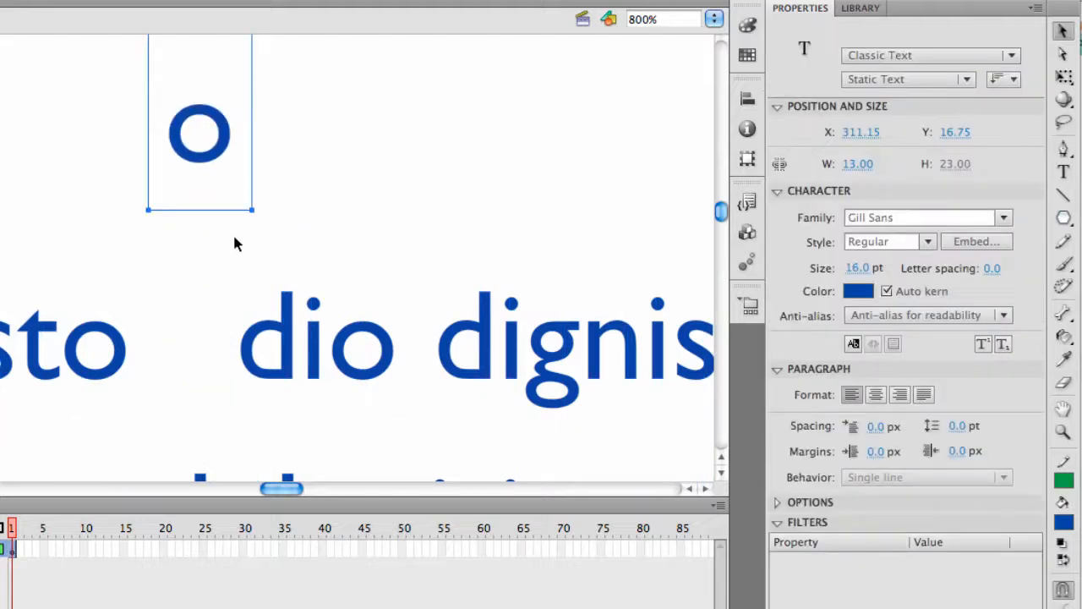
pyautogui.scroll(-5, 514, 248)
pyautogui.scroll(3, 515, 249)
pyautogui.doubleClick(1052, 432)
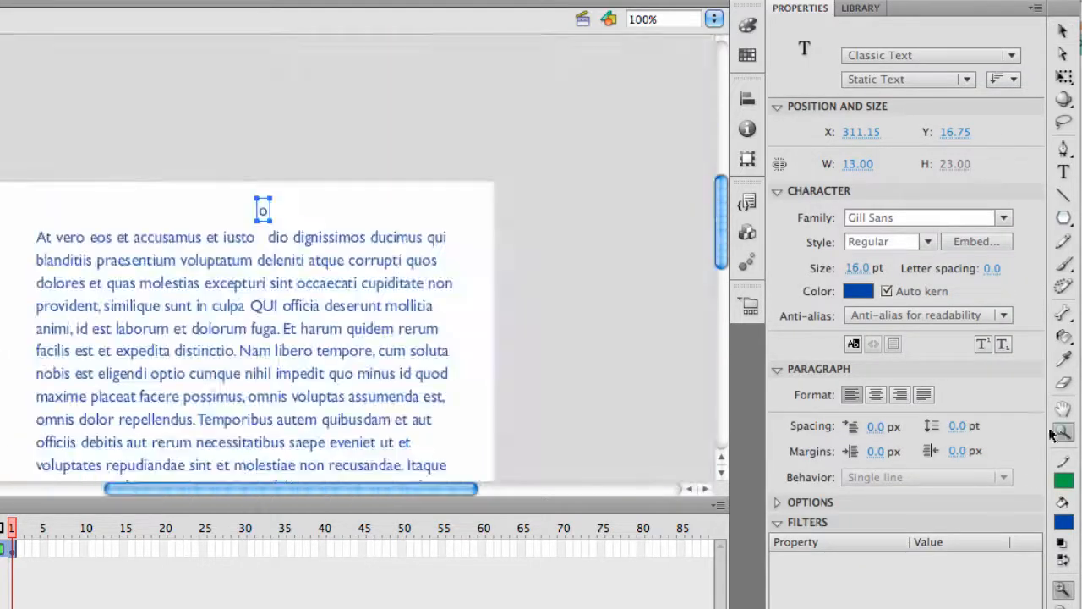
# - Select all the separated paragraph letters and replace them with the static text TITLE at 96 pt
pyautogui.click(1064, 34)
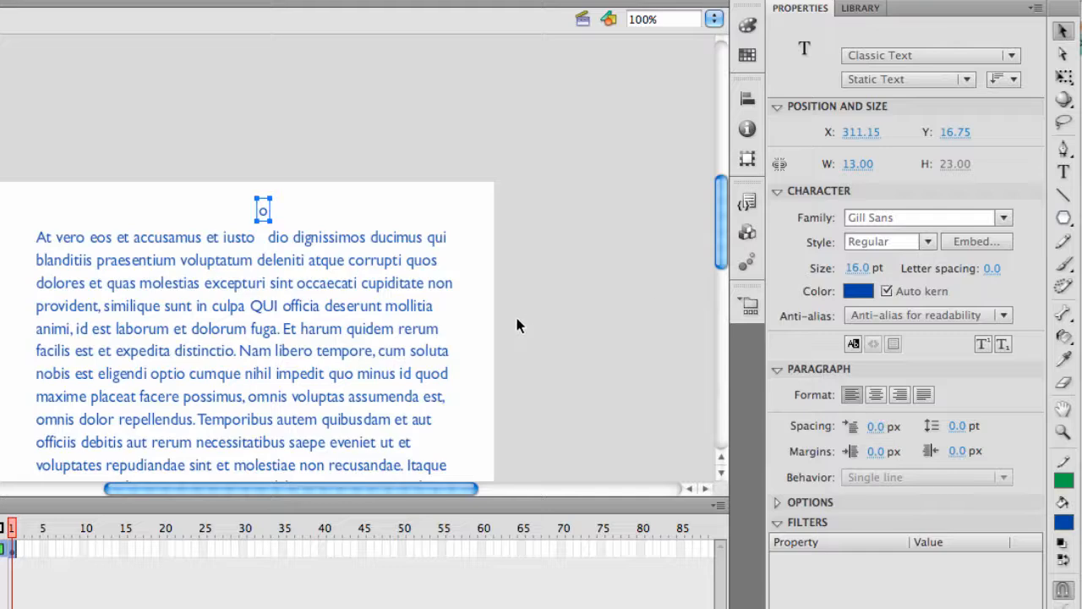
pyautogui.scroll(-4, 517, 327)
pyautogui.scroll(1, 509, 302)
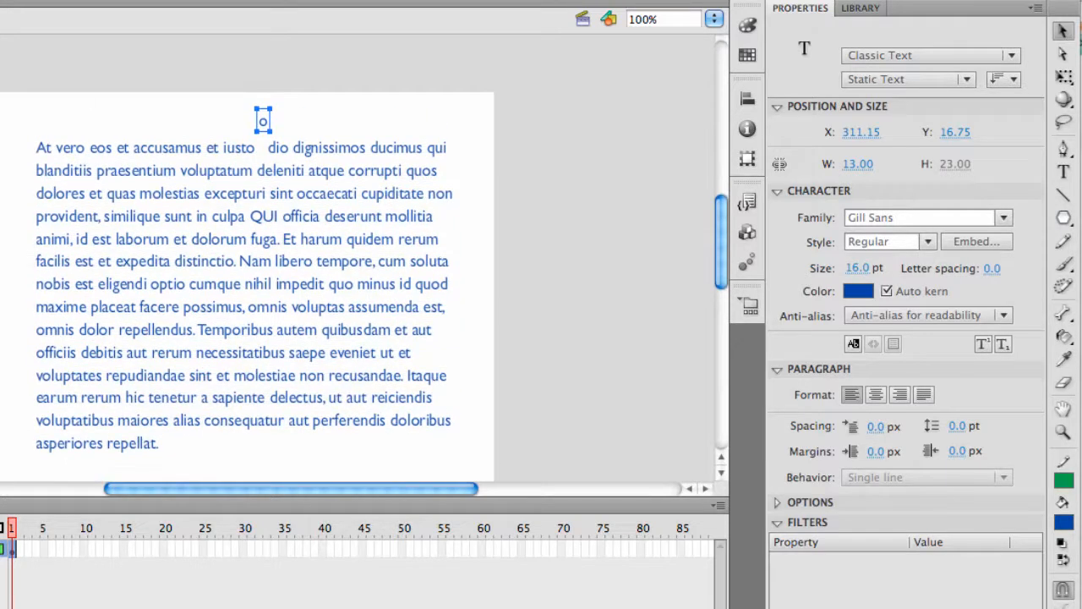
pyautogui.moveTo(2, 92); pyautogui.dragTo(566, 457)
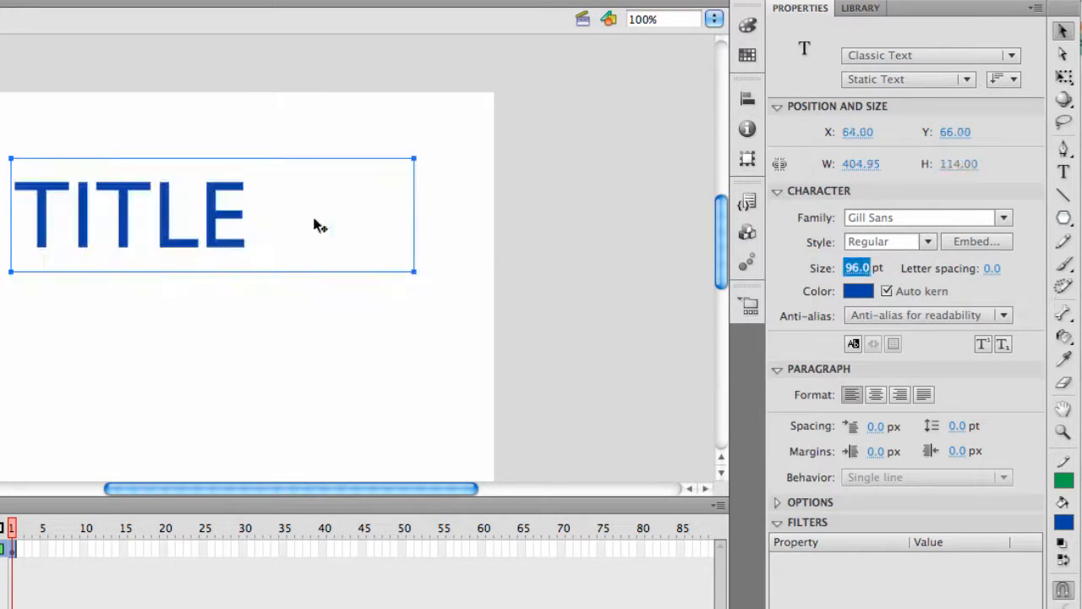
# - Break apart the TITLE text block into individual letters and clear the selection
pyautogui.click(254, 315)
pyautogui.click(173, 218)
pyautogui.rightClick(154, 236)
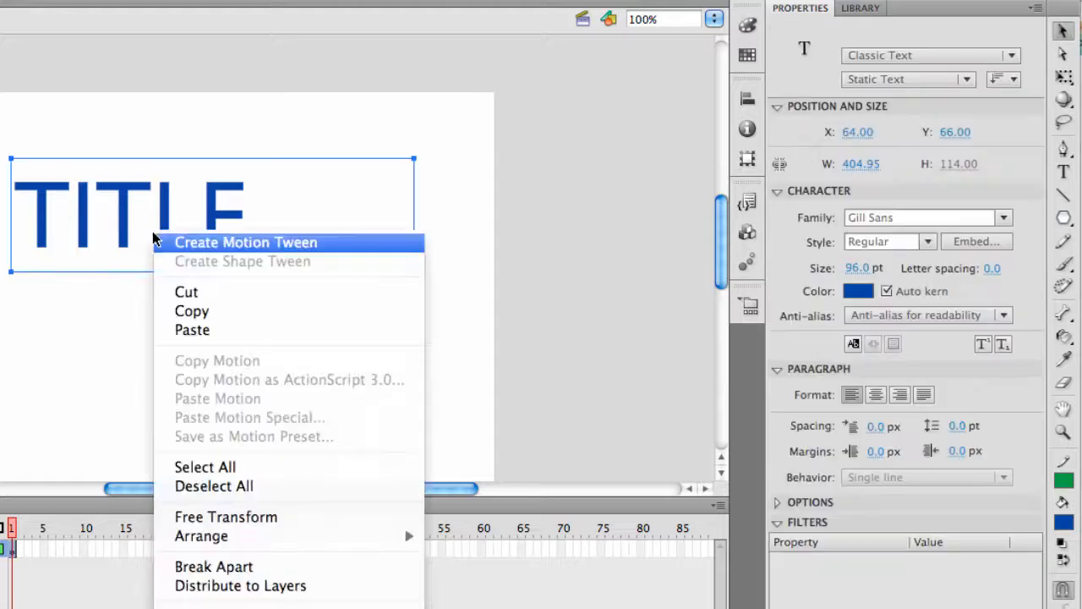
pyautogui.click(264, 567)
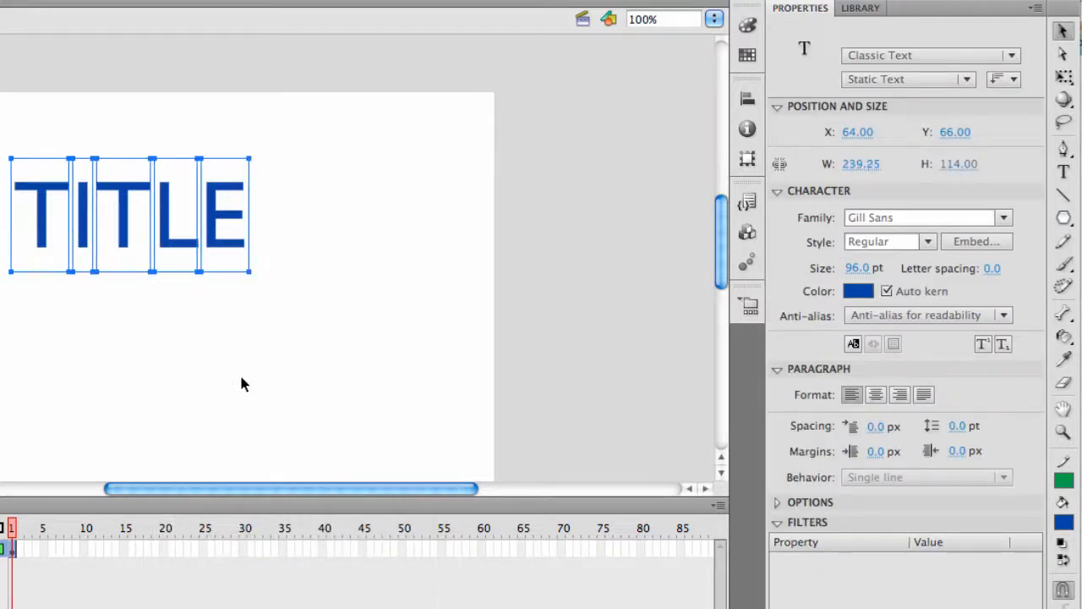
pyautogui.click(241, 384)
# - Move three letters of TITLE straight down: the first T to about Y 97, the second T to Y 96, the E to Y 101
pyautogui.moveTo(39, 209); pyautogui.dragTo(44, 234)
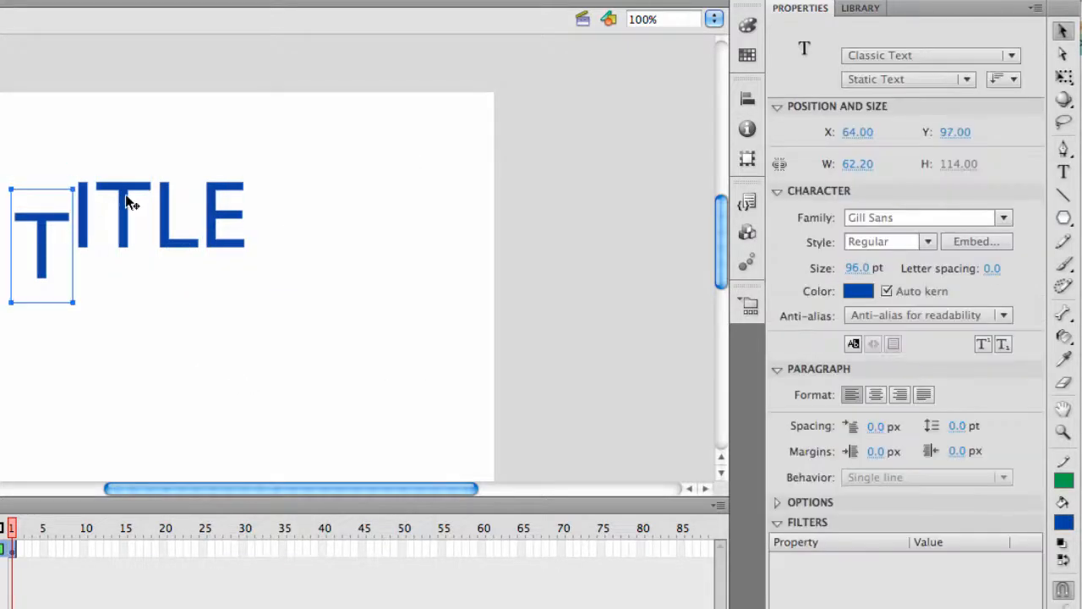
pyautogui.moveTo(127, 200); pyautogui.dragTo(127, 230)
pyautogui.moveTo(239, 192); pyautogui.dragTo(239, 230)
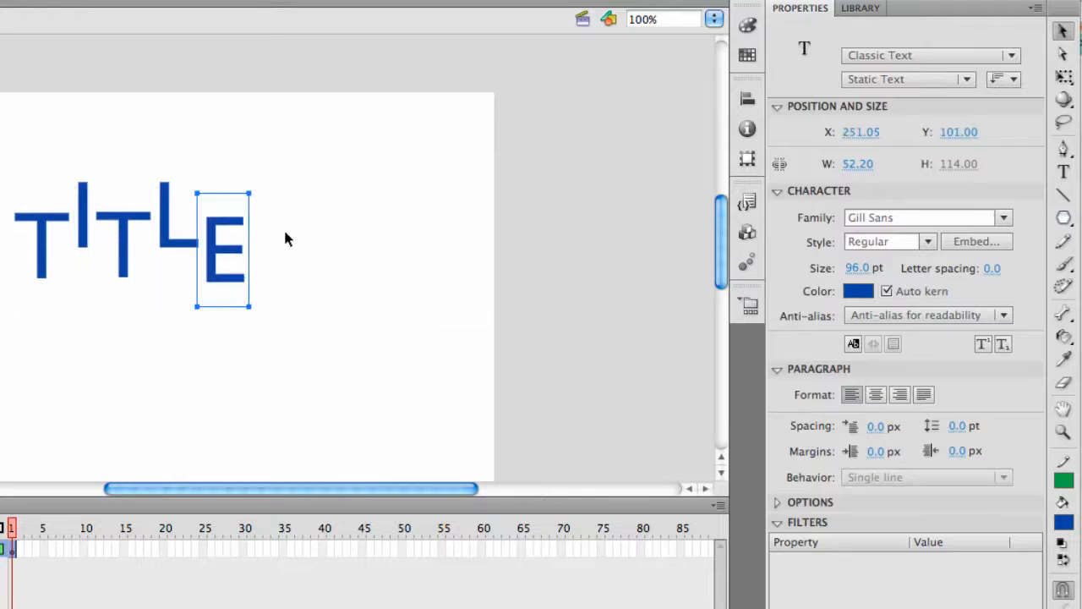
# - Recolor the letter E purple and the second T green, then deselect
pyautogui.click(858, 291)
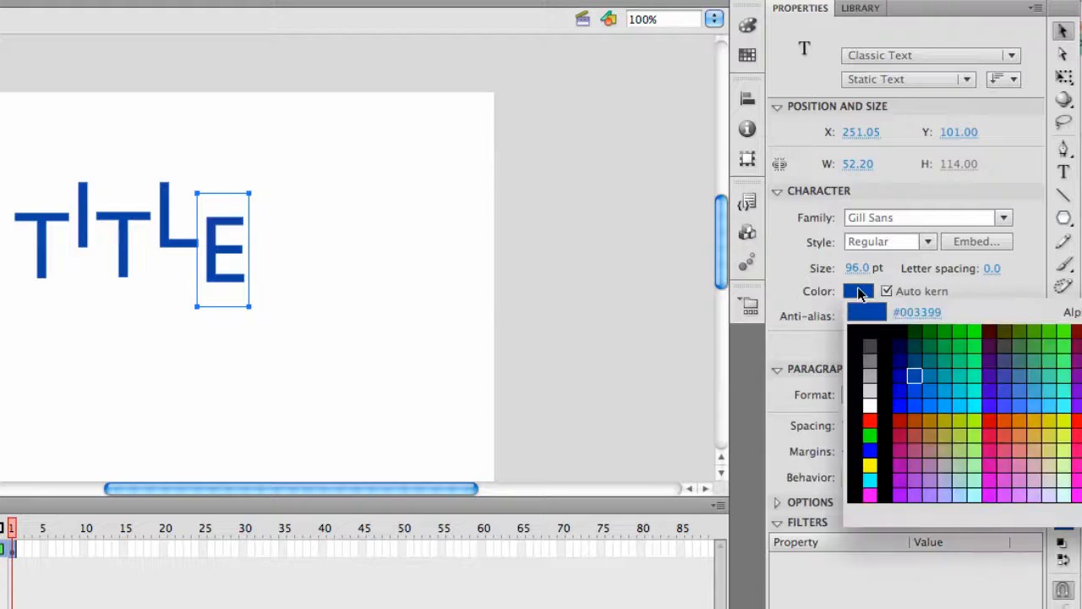
pyautogui.click(972, 392)
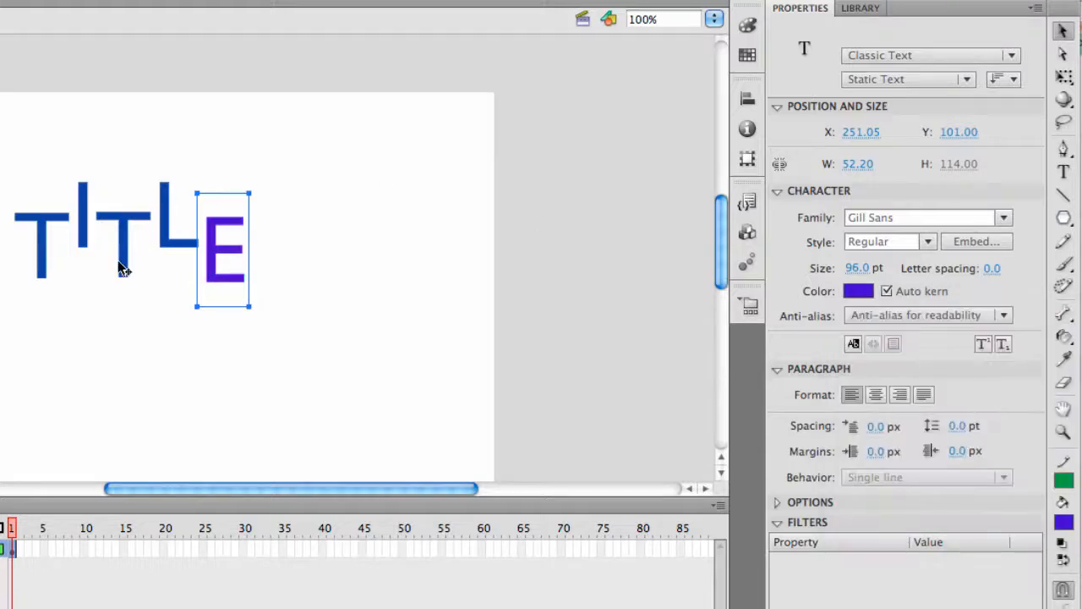
pyautogui.click(120, 268)
pyautogui.click(844, 291)
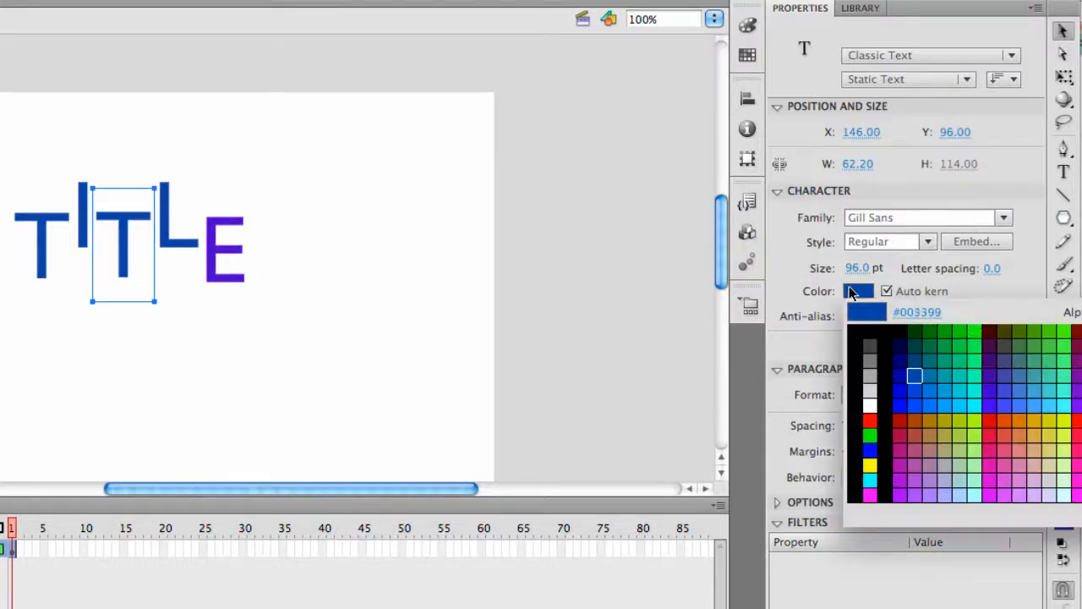
pyautogui.click(1031, 332)
pyautogui.click(333, 245)
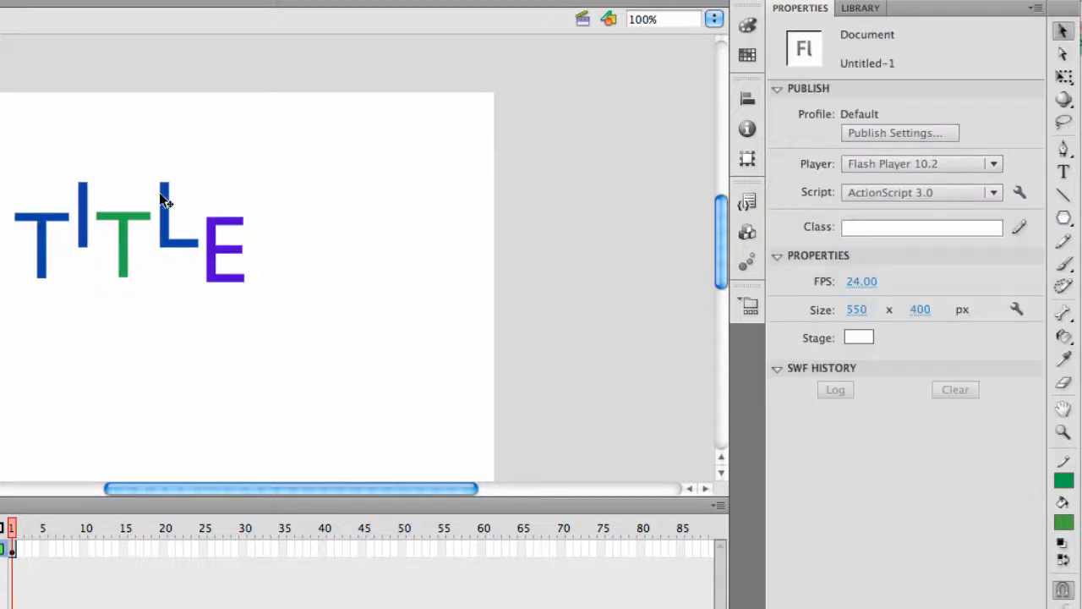
# - Break apart the first T of TITLE into an editable vector shape and deselect it
pyautogui.click(47, 230)
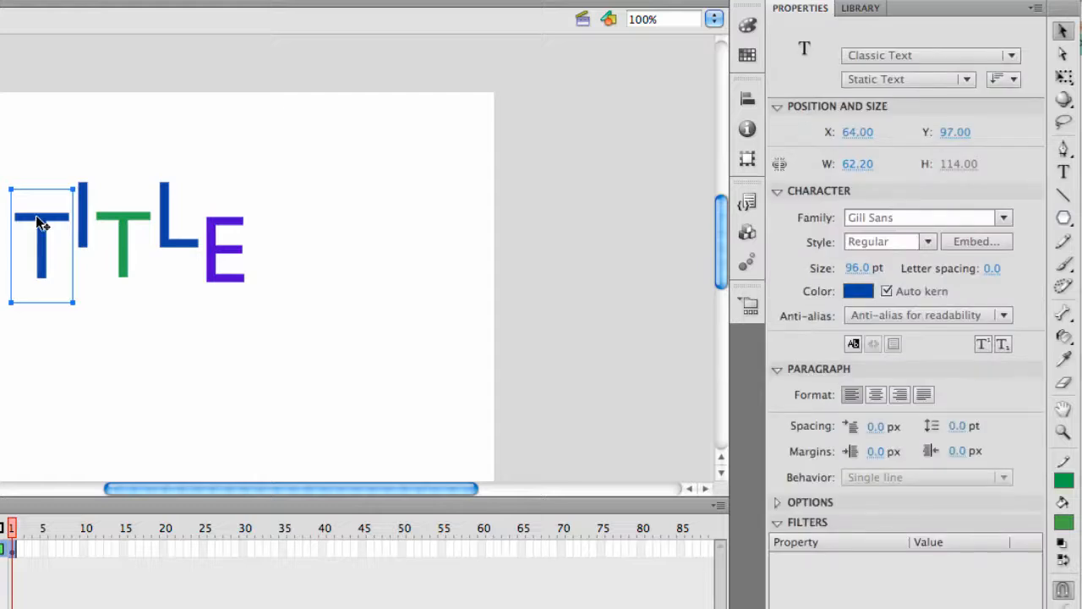
pyautogui.rightClick(37, 223)
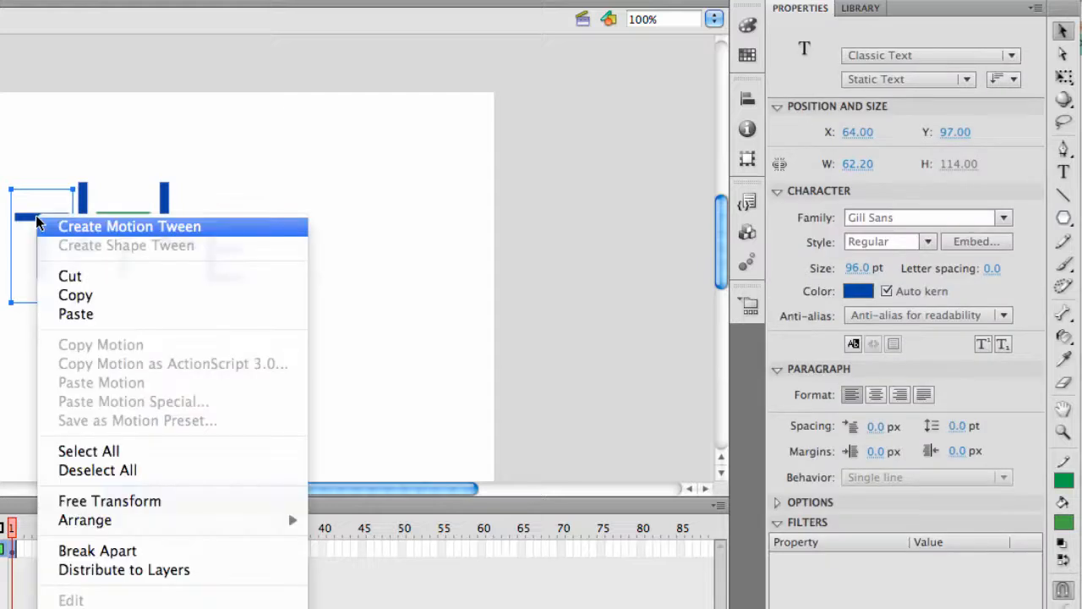
pyautogui.click(136, 548)
pyautogui.click(148, 343)
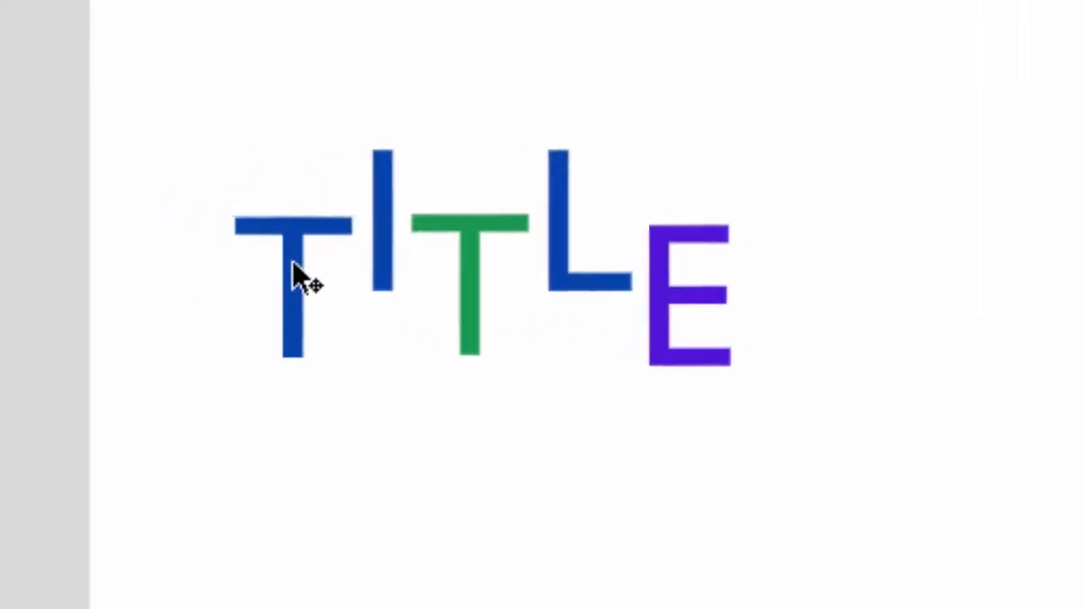
# - Reshape the first T by bending its top edge upward into a dome and pulling the stem's inner corners outward
pyautogui.click(295, 275)
pyautogui.click(352, 321)
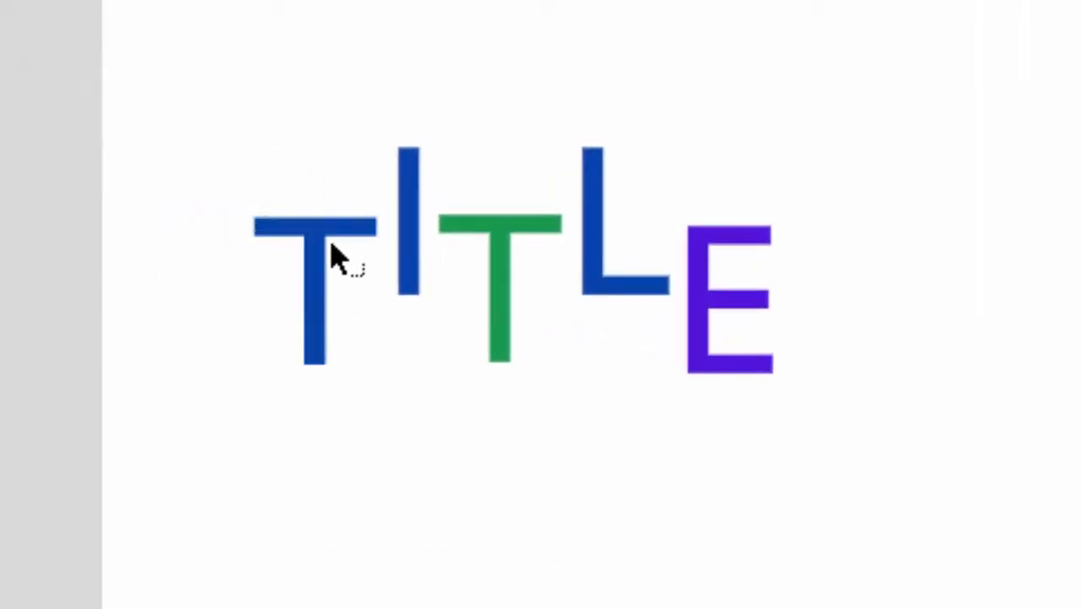
pyautogui.moveTo(331, 220); pyautogui.dragTo(325, 171)
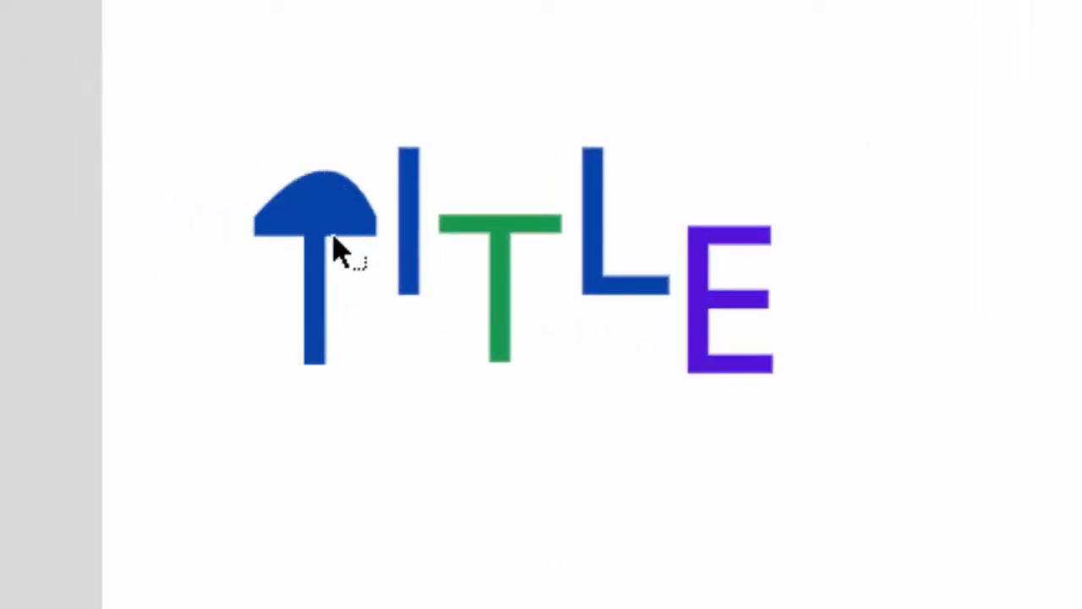
pyautogui.moveTo(334, 250); pyautogui.dragTo(270, 253)
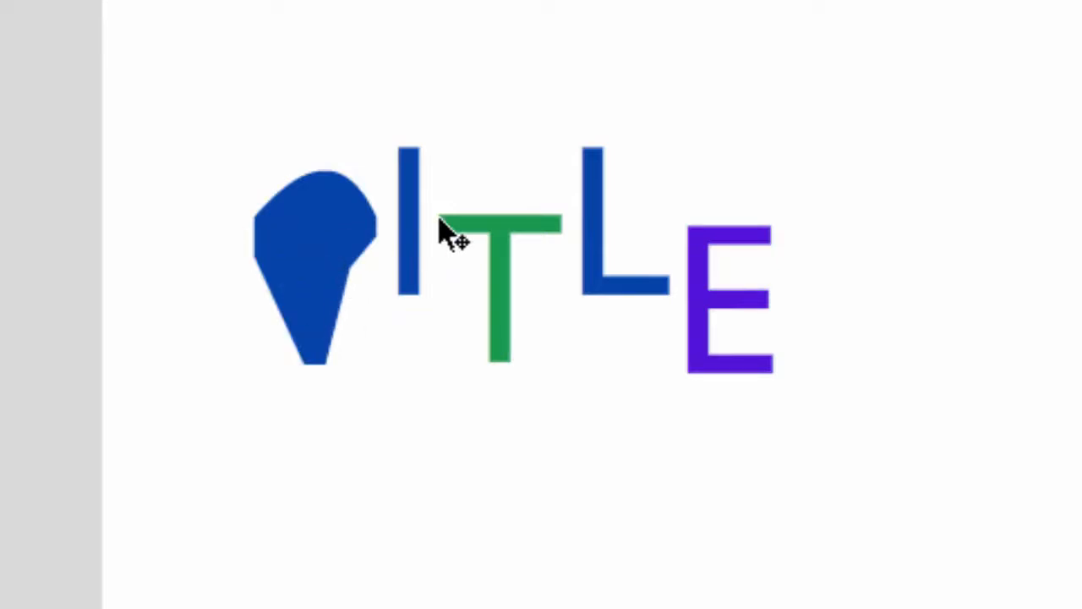
# - Break apart the green T into an editable vector shape and deselect it
pyautogui.click(415, 222)
pyautogui.click(513, 239)
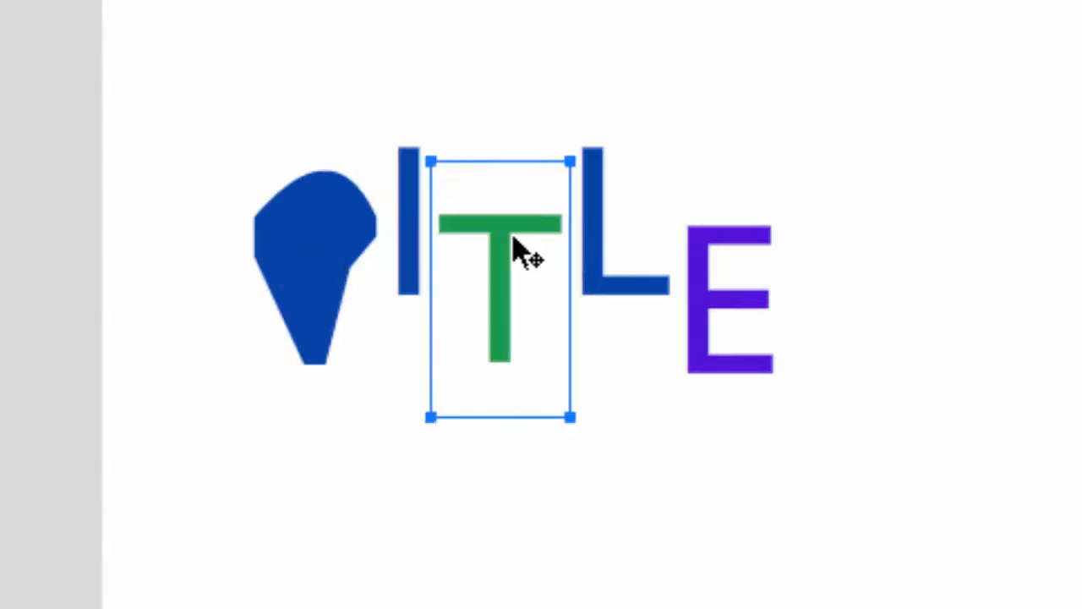
pyautogui.rightClick(519, 234)
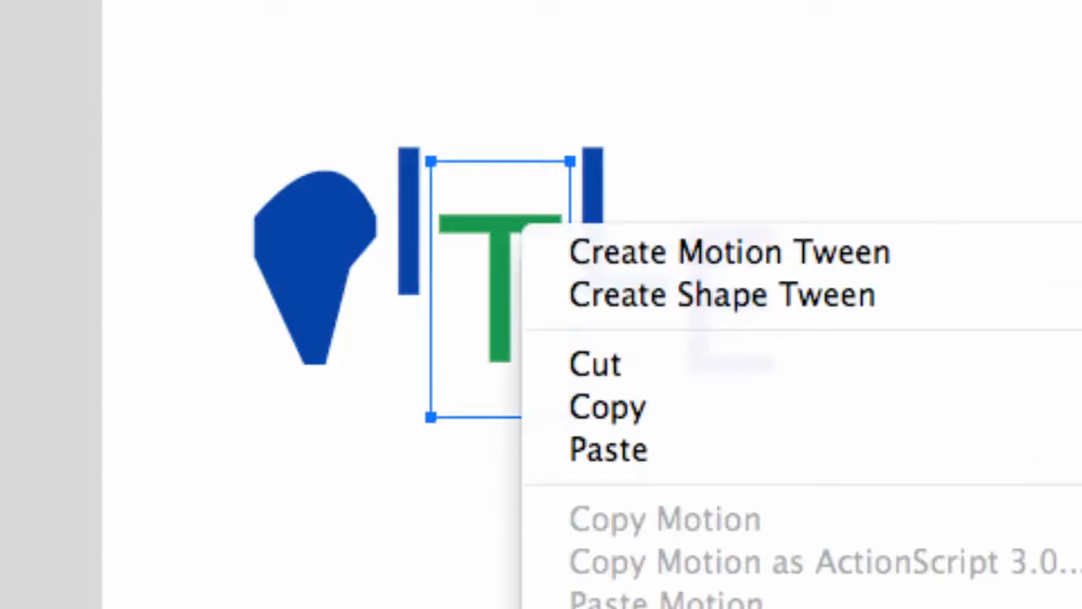
pyautogui.click(626, 607)
pyautogui.click(647, 485)
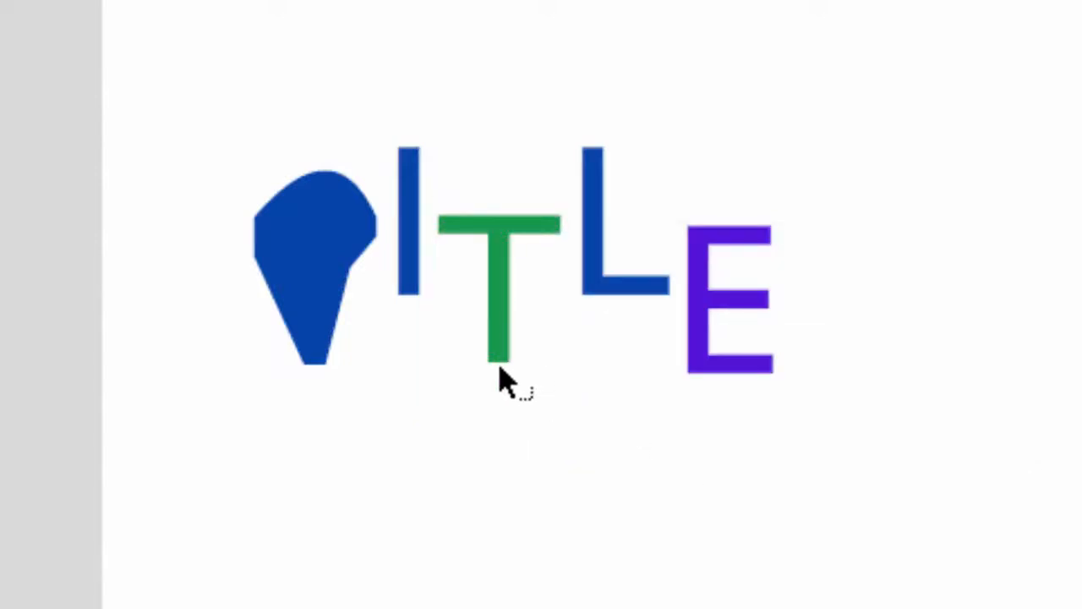
# - Reshape the green T by stretching its stem down into a long point and pulling its right inner corner outward
pyautogui.moveTo(500, 367); pyautogui.dragTo(508, 518)
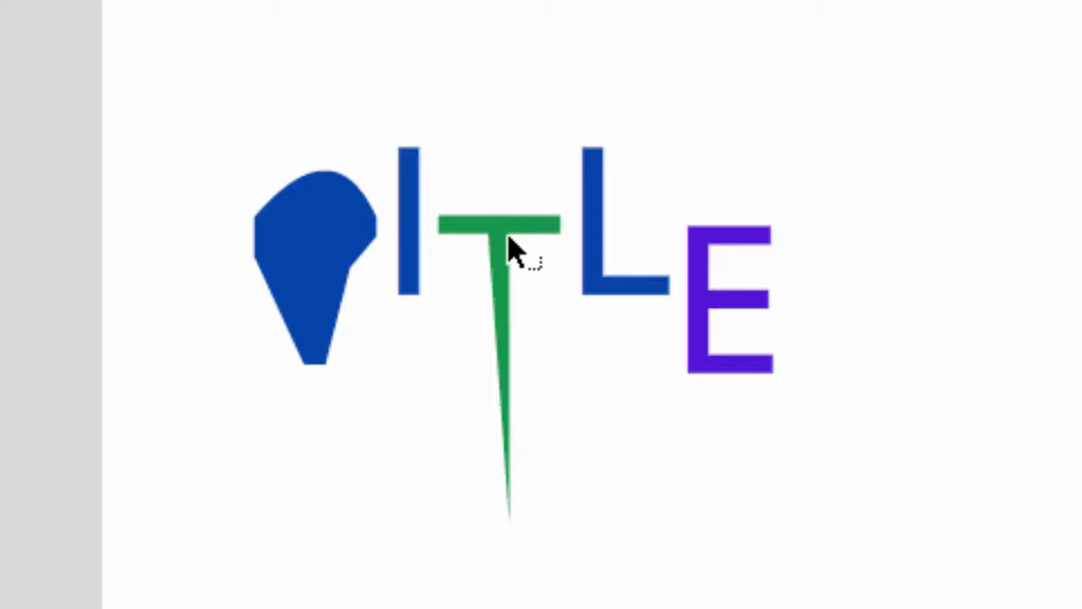
pyautogui.moveTo(508, 236); pyautogui.dragTo(522, 238)
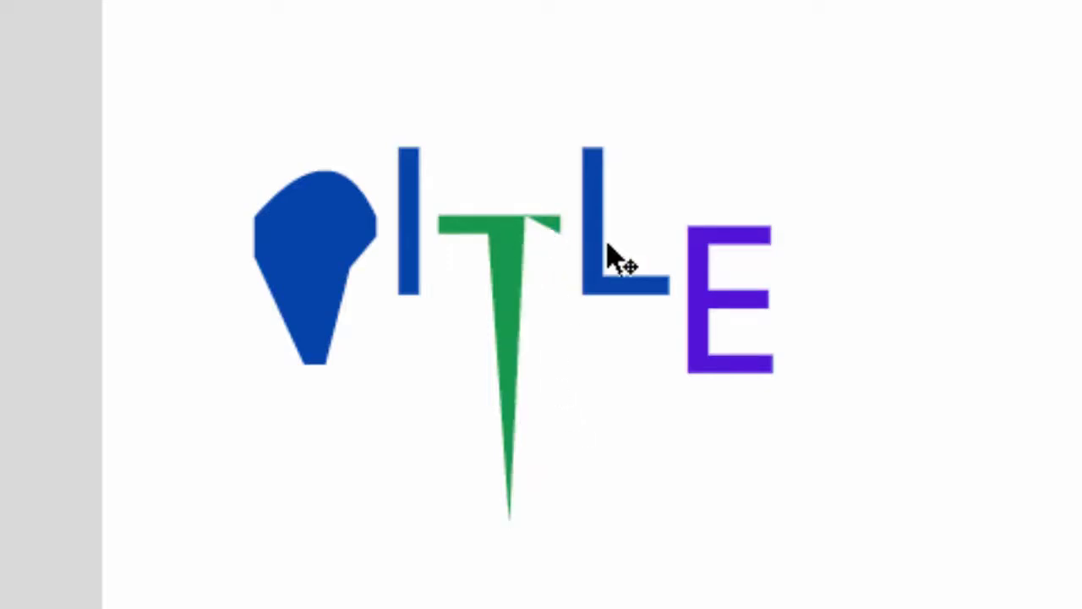